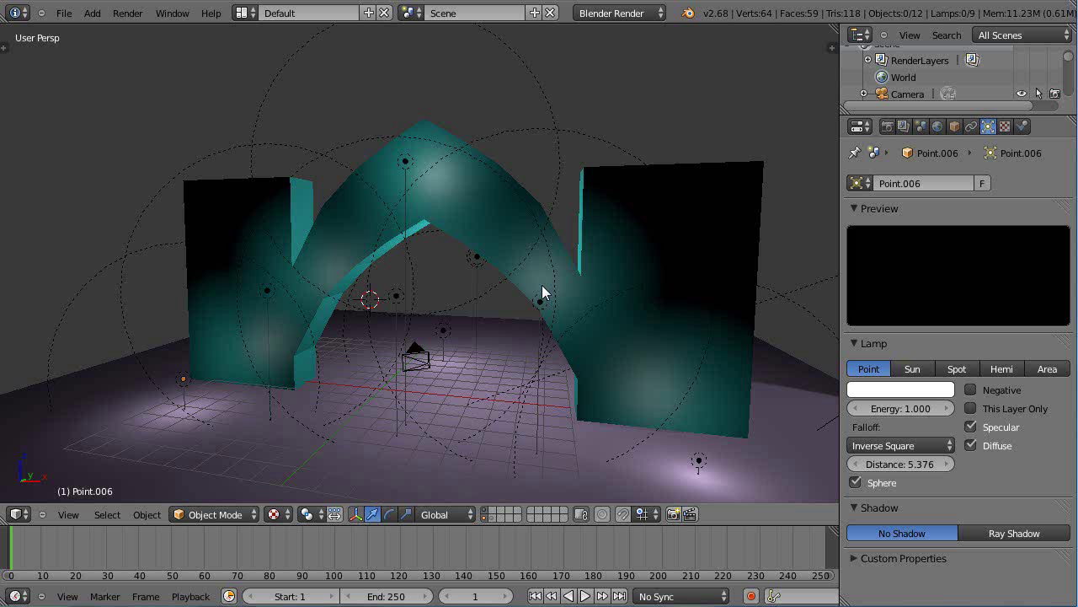
Step: Select the teal walls-and-arch Cube in the viewport
middle_drag(541, 284, 553, 254)
scroll(548, 256, up, 1)
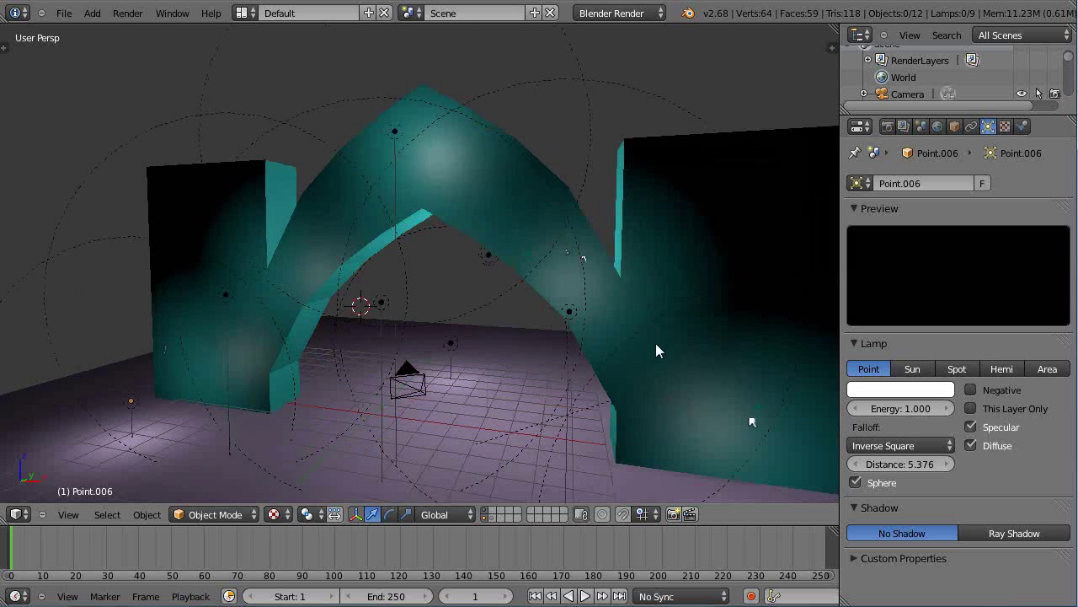
scroll(466, 239, down, 2)
right_click(465, 244)
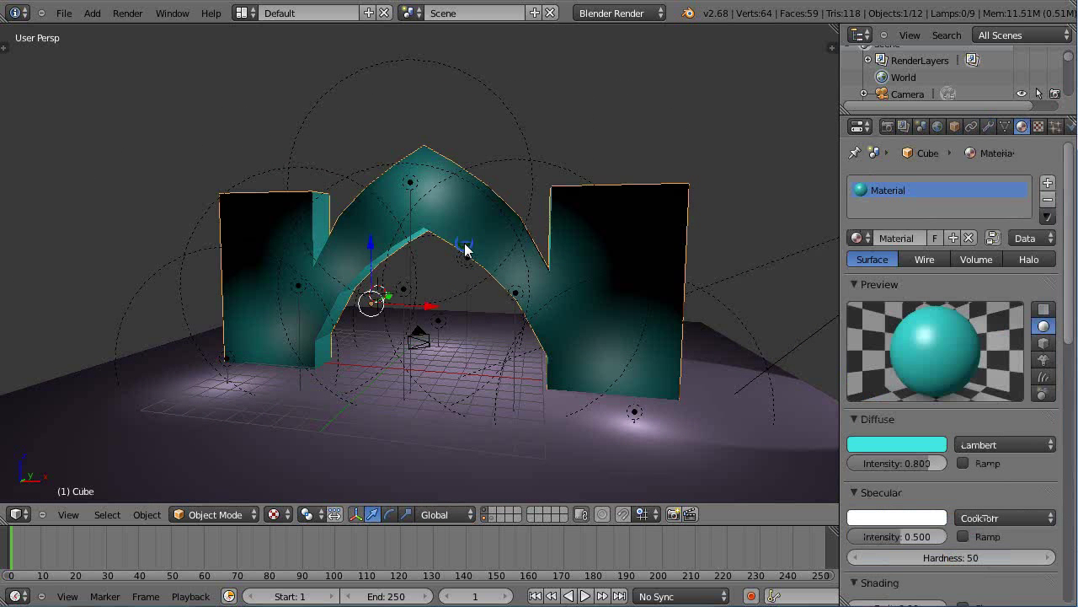
Step: Delete the walls-and-arch object and add a new mesh cube
key(x)
click(479, 267)
key(shift+a)
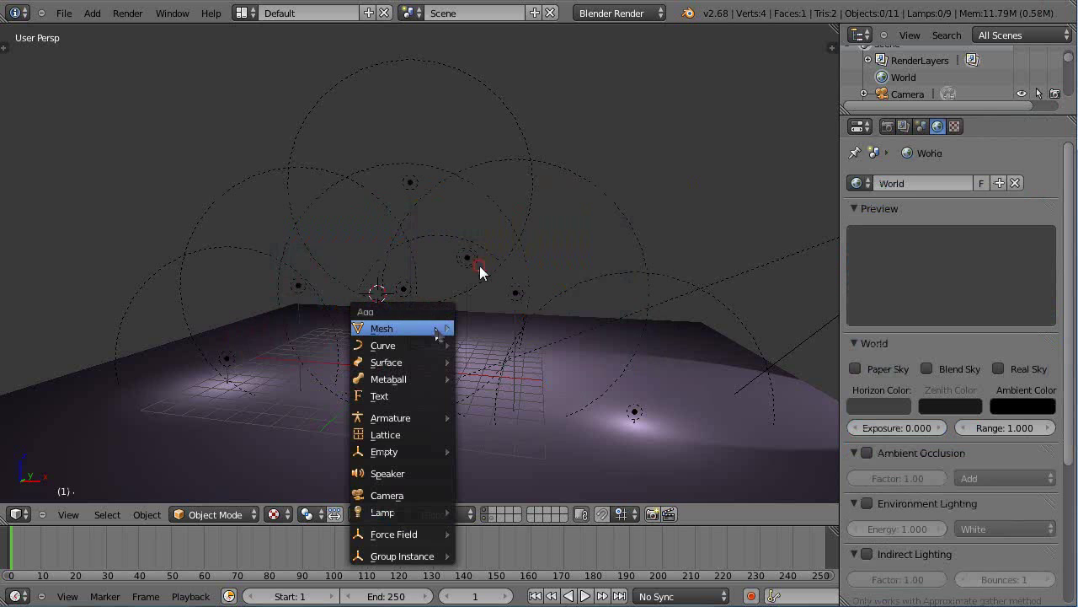
key(Return)
key(Down)
key(Return)
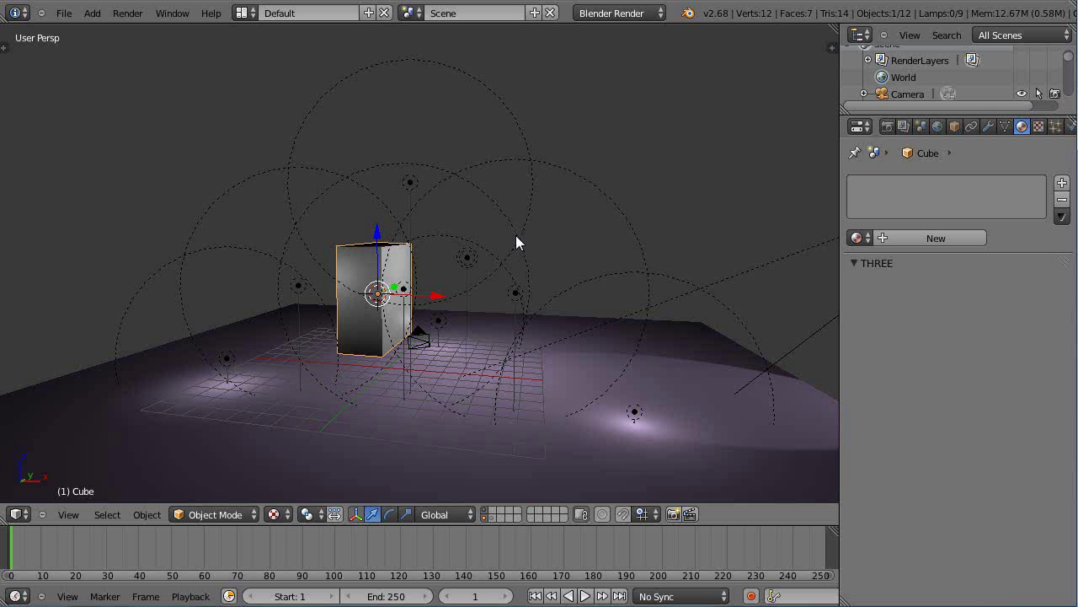
Step: Narrow the cube along X, move it left onto the floor, and assign the teal Material
key(s)
key(x)
click(454, 261)
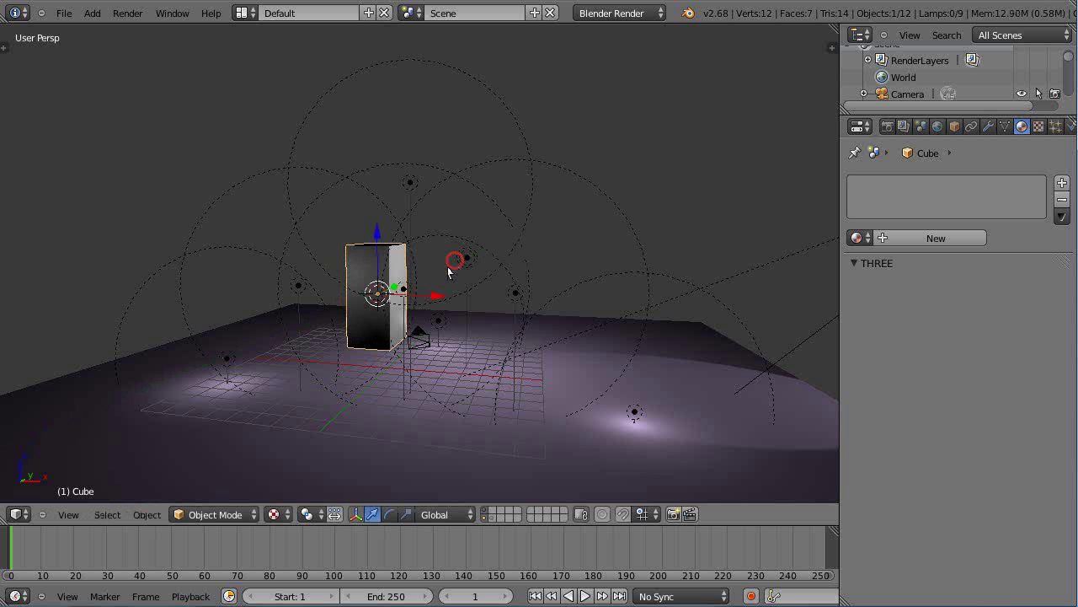
drag(438, 299, 405, 301)
drag(356, 243, 351, 263)
click(857, 237)
click(859, 262)
middle_drag(447, 337, 489, 328)
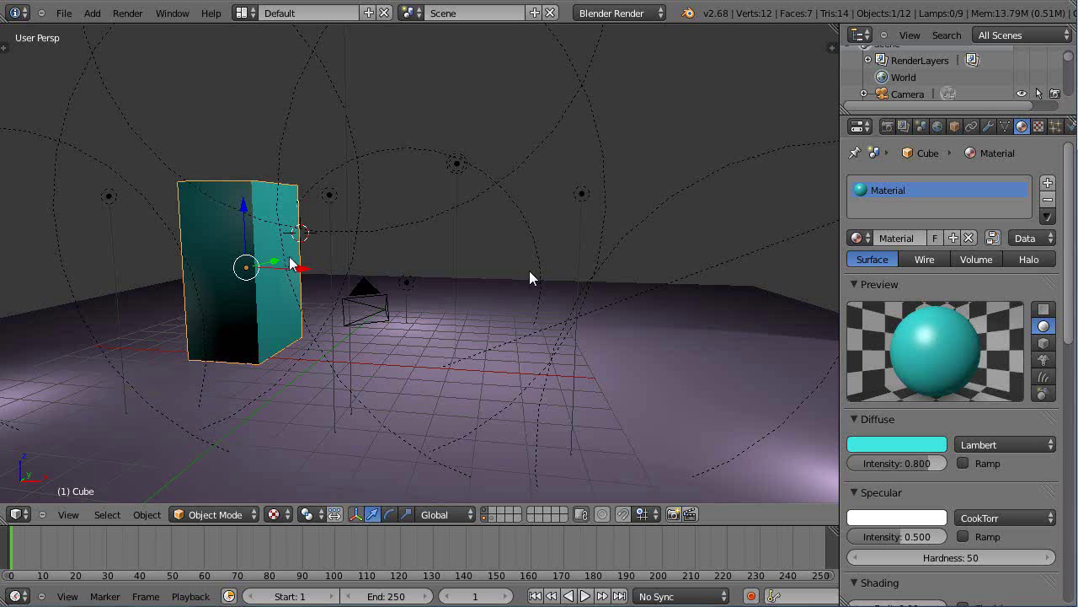
Step: Subdivide the box in Edit Mode, then undo the subdivision
key(Tab)
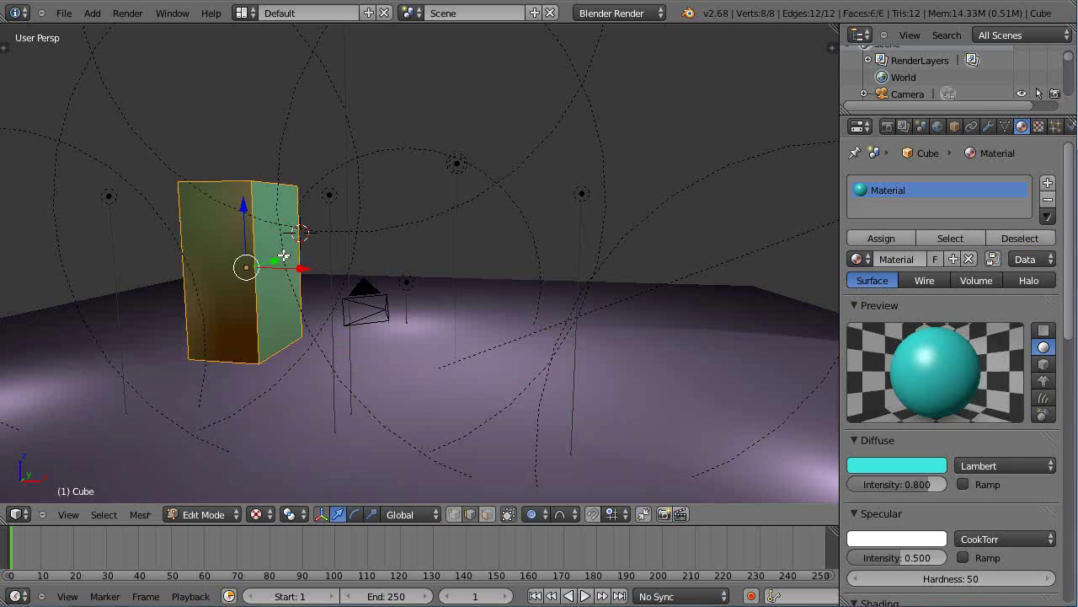
key(w)
click(250, 221)
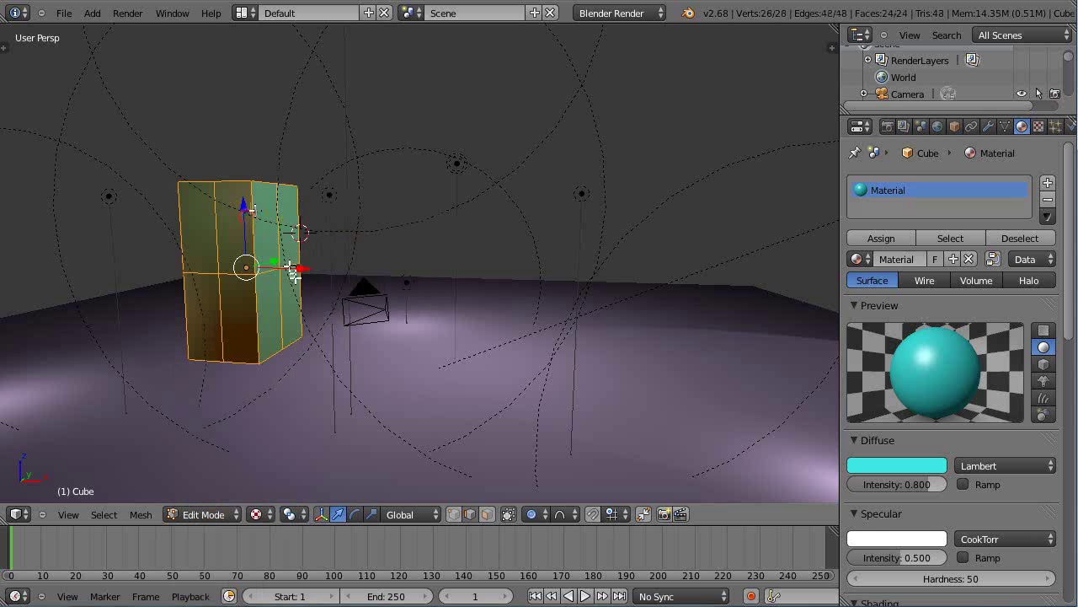
key(Tab)
key(Tab)
key(ctrl+z)
Step: Cut six evenly spaced horizontal edge loops around the box, left centred
key(ctrl+r)
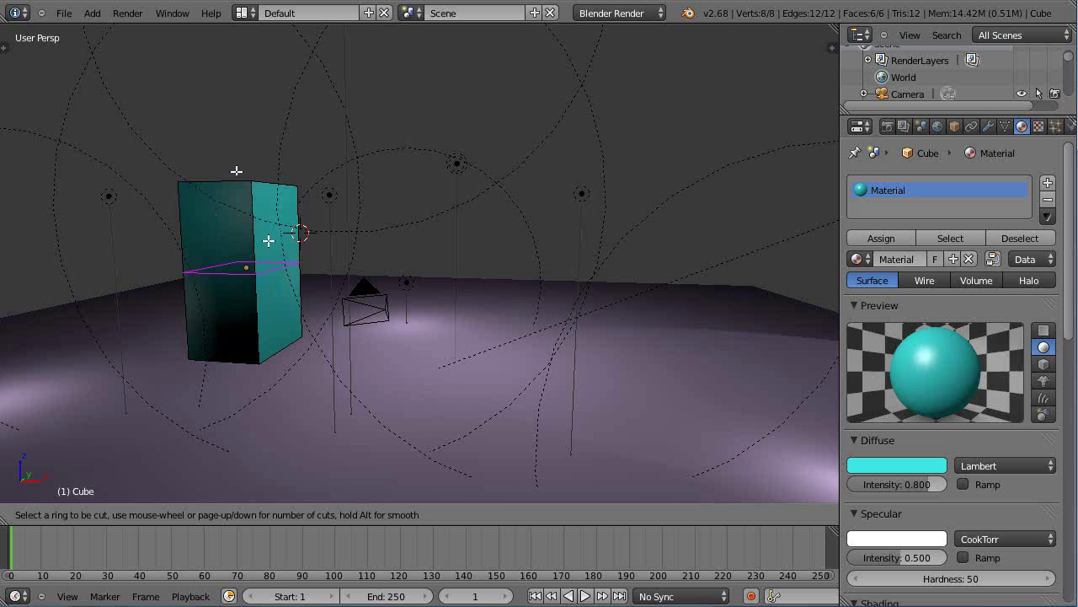
scroll(270, 239, up, 5)
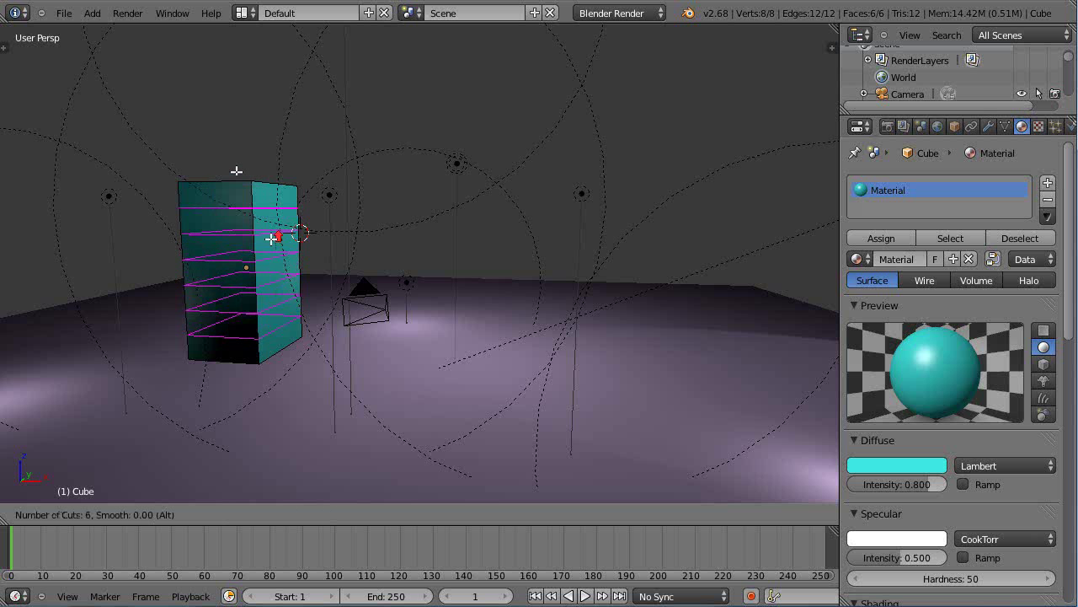
click(271, 239)
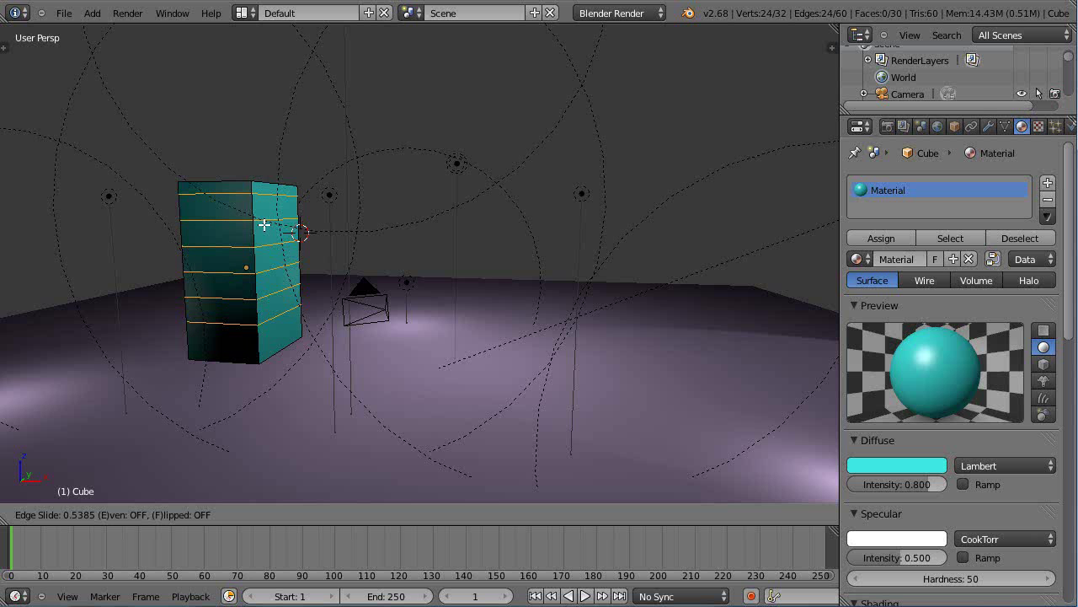
right_click(264, 224)
click(263, 224)
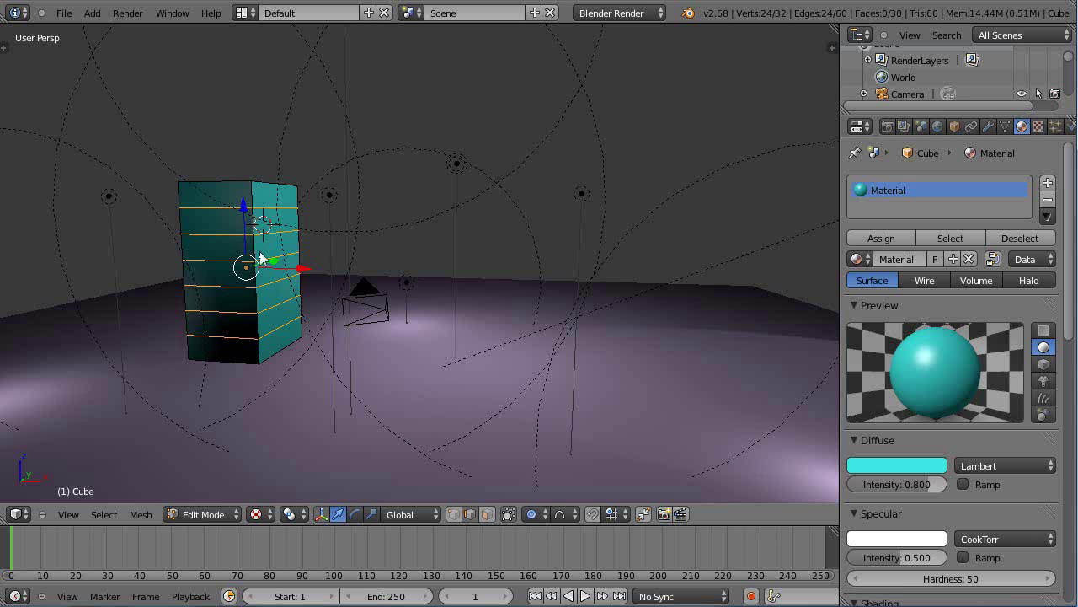
Step: Duplicate the tower as a separate object to the right, then undo it
key(Tab)
middle_drag(266, 261, 283, 265)
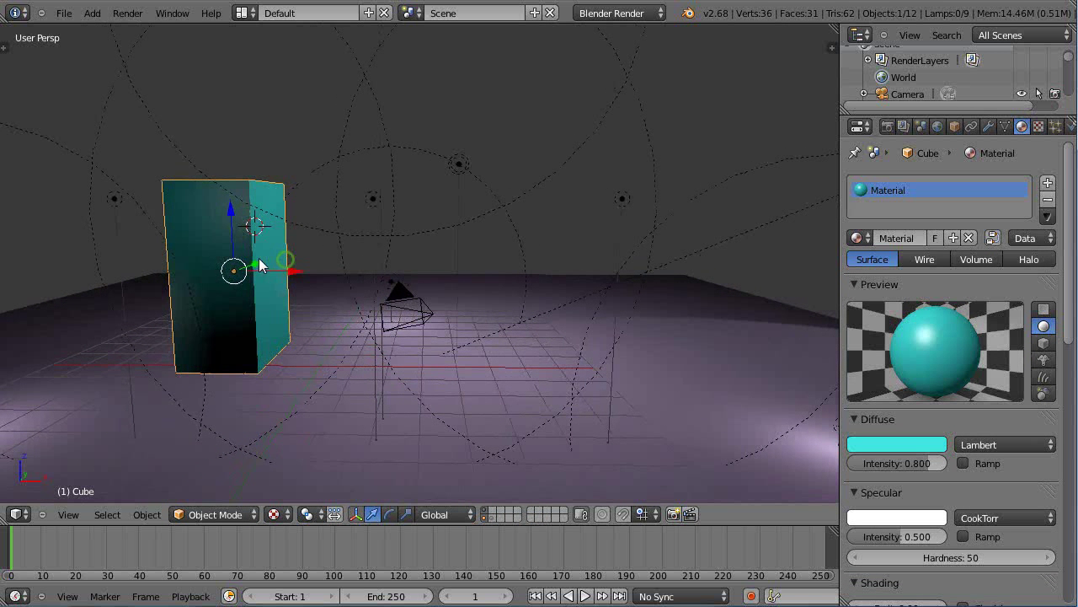
key(shift+d)
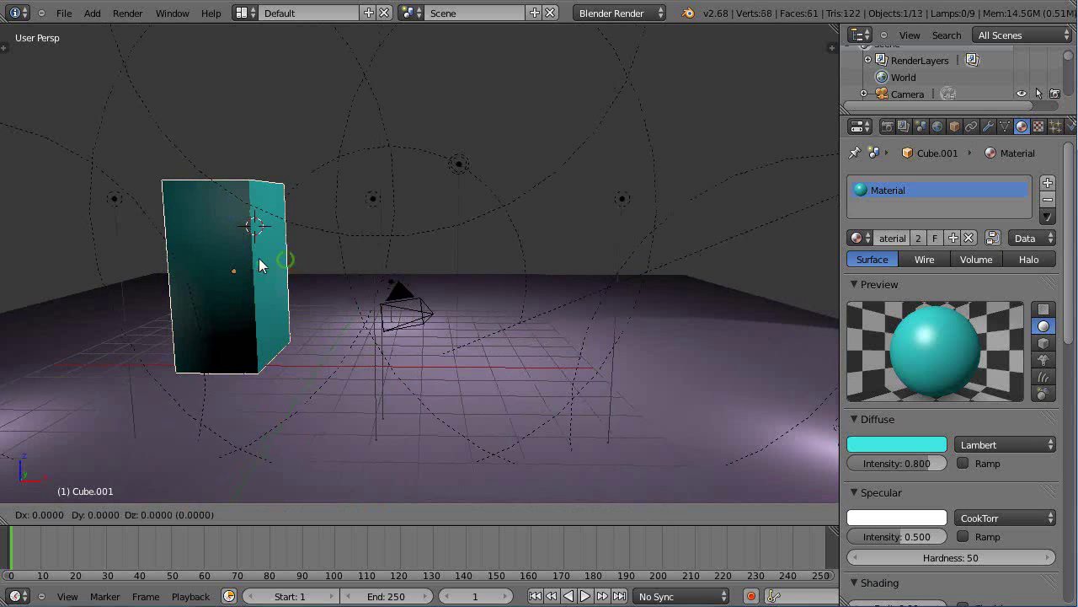
key(x)
click(587, 302)
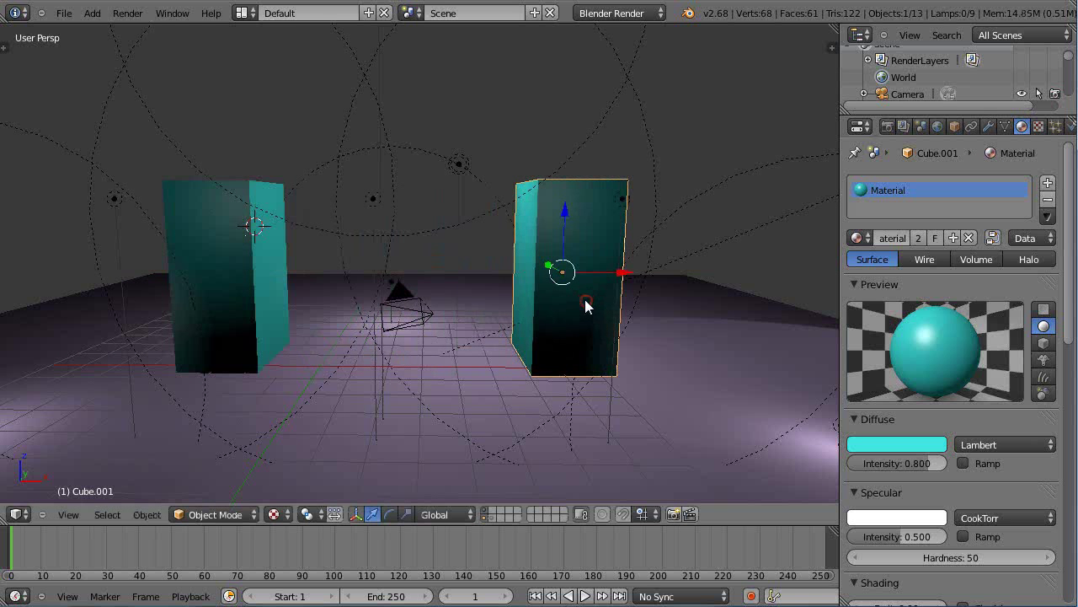
right_click(548, 289)
right_click(567, 291)
key(ctrl+z)
key(ctrl+z)
key(ctrl+z)
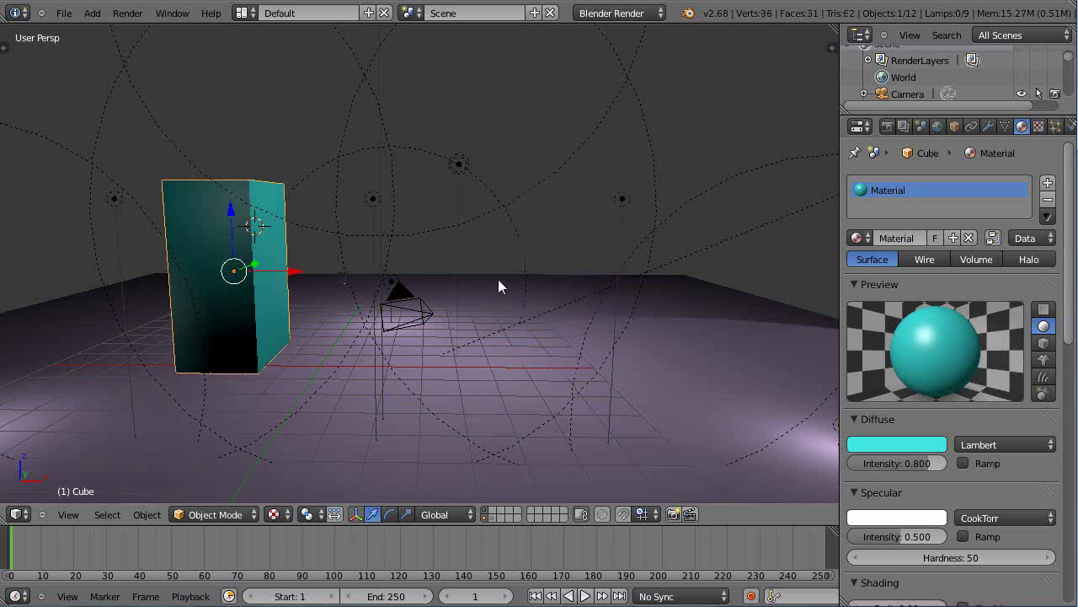
Step: Duplicate the whole tower mesh within the same object and place it to the right
key(Tab)
key(a)
key(a)
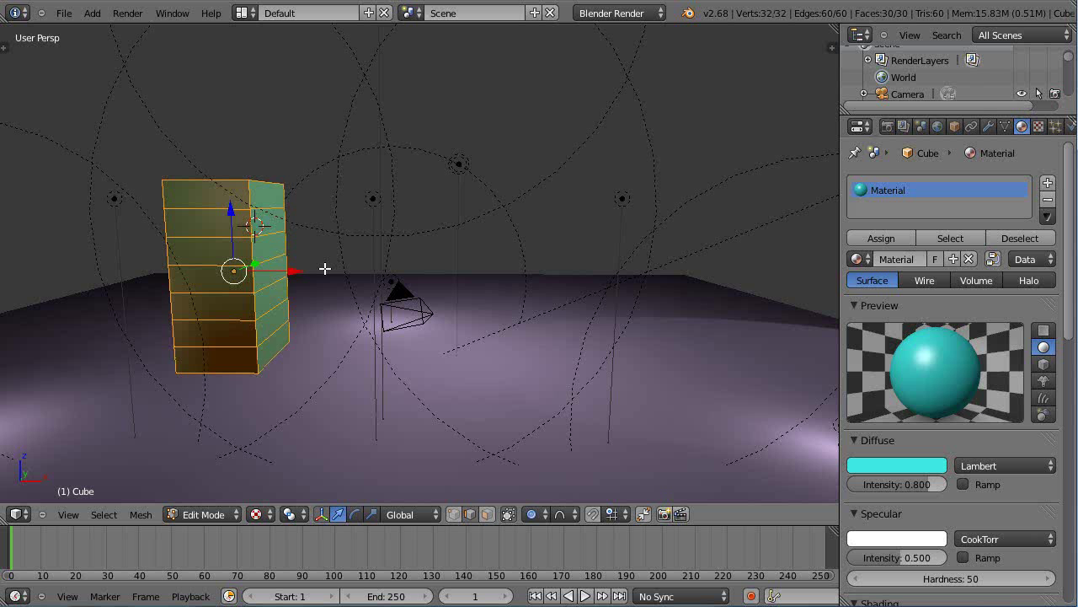
key(shift+d)
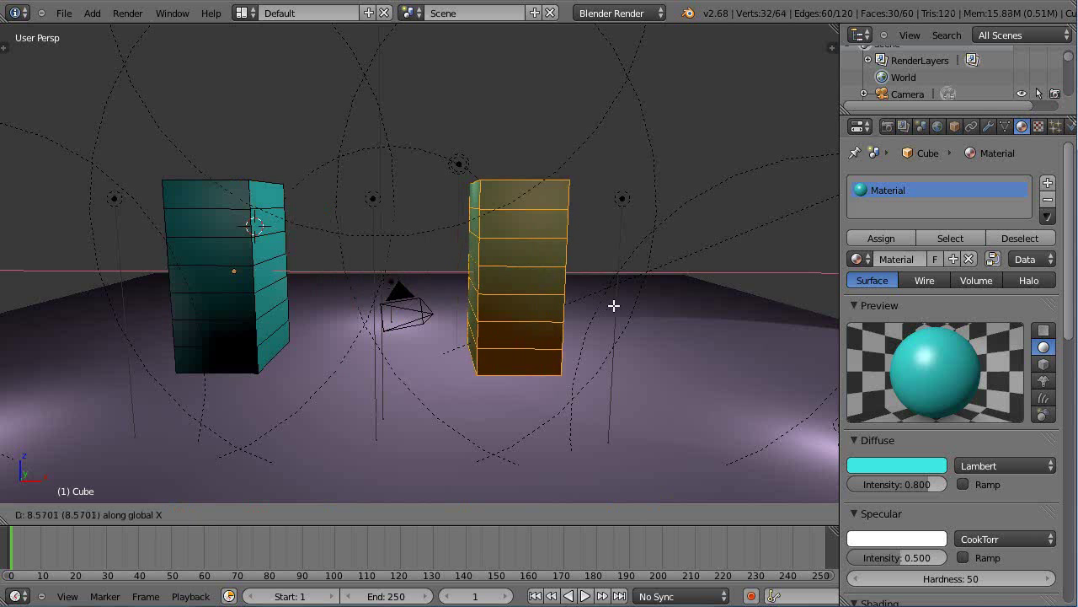
click(658, 307)
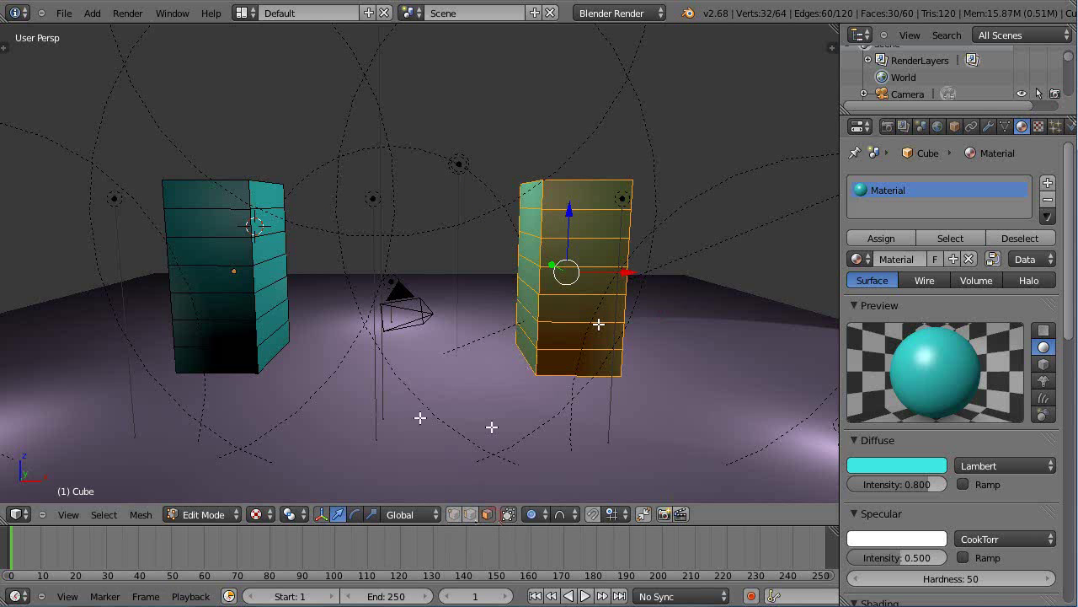
middle_drag(420, 417, 404, 410)
Step: Select the facing faces of both towers and bridge them with Bridge Edge Loops
right_click(267, 295)
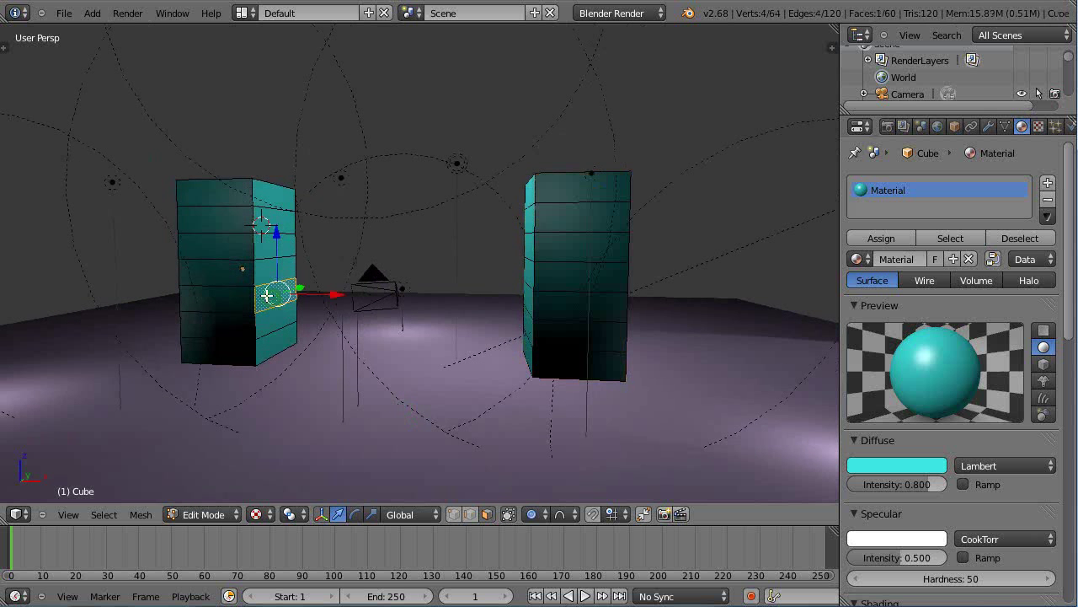
middle_drag(355, 330, 471, 324)
shift+right_click(519, 294)
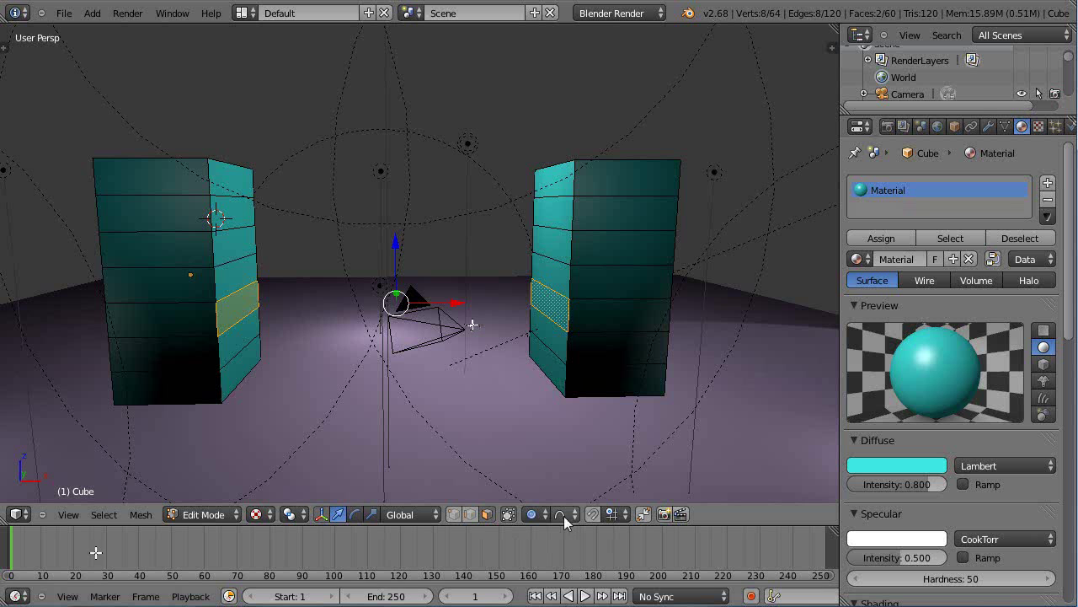
click(142, 515)
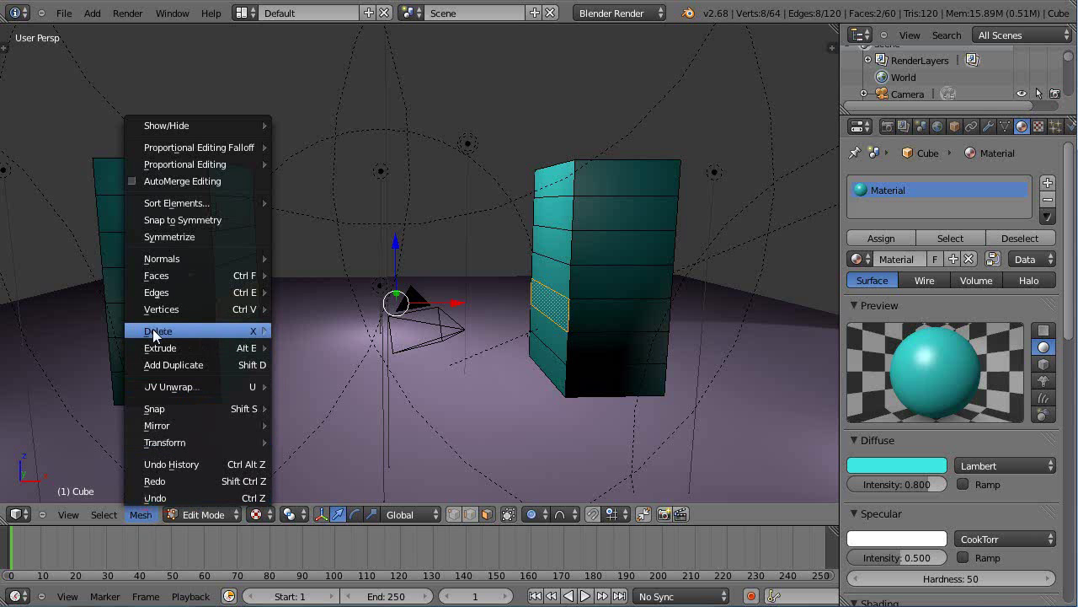
mouse_move(164, 290)
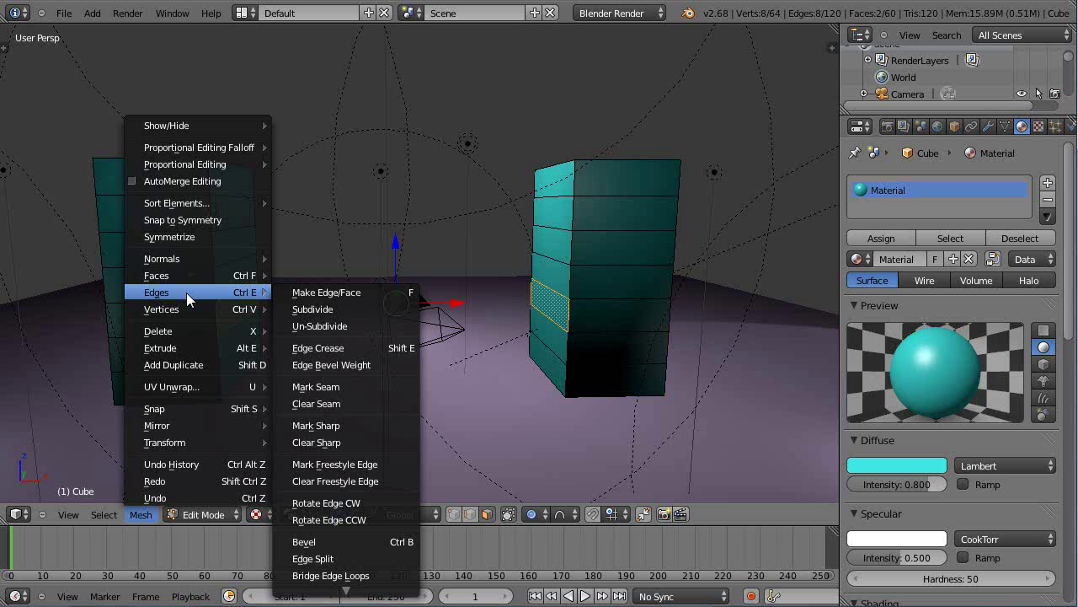
click(324, 575)
mouse_move(366, 456)
middle_down()
mouse_move(354, 429)
mouse_move(360, 437)
middle_up()
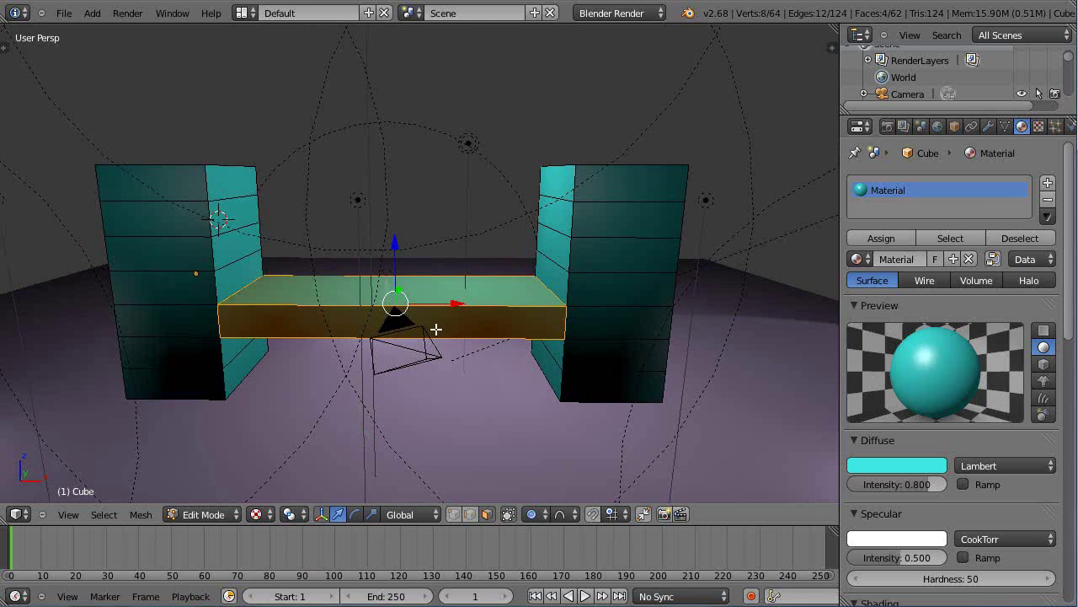
Step: Add ten centred loop cuts across the bridge
key(ctrl+r)
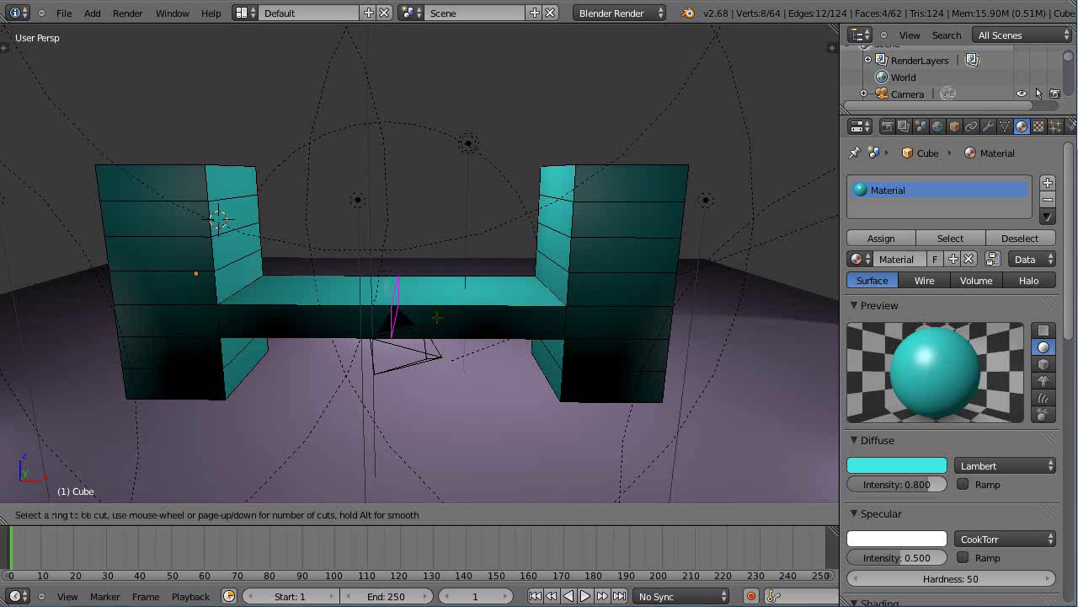
scroll(438, 320, up, 9)
click(438, 317)
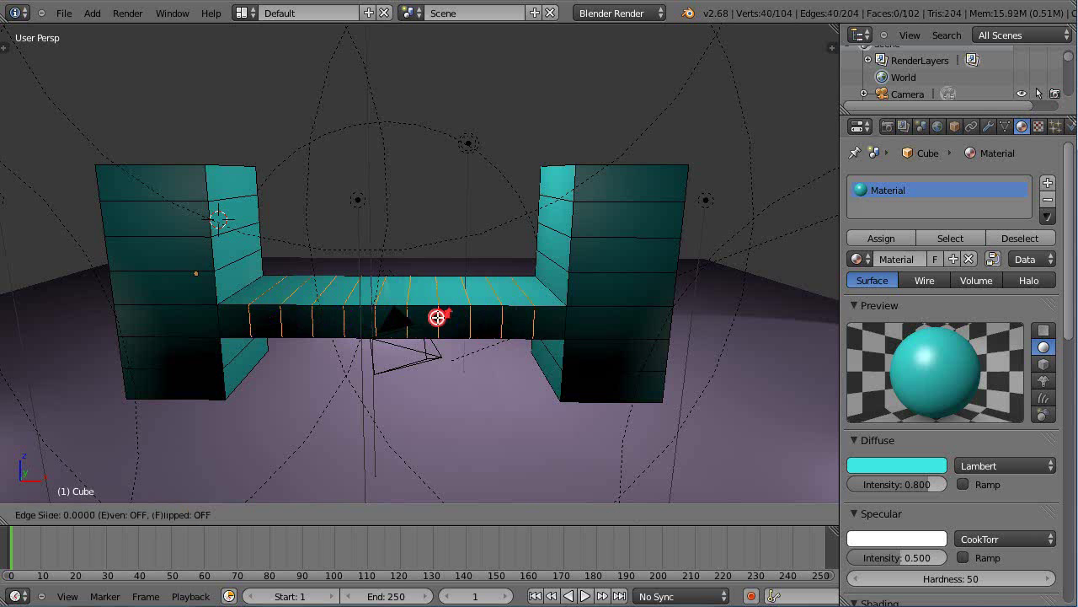
right_click(439, 316)
key(ctrl+space)
mouse_move(382, 365)
middle_down()
mouse_move(385, 337)
mouse_move(392, 356)
middle_up()
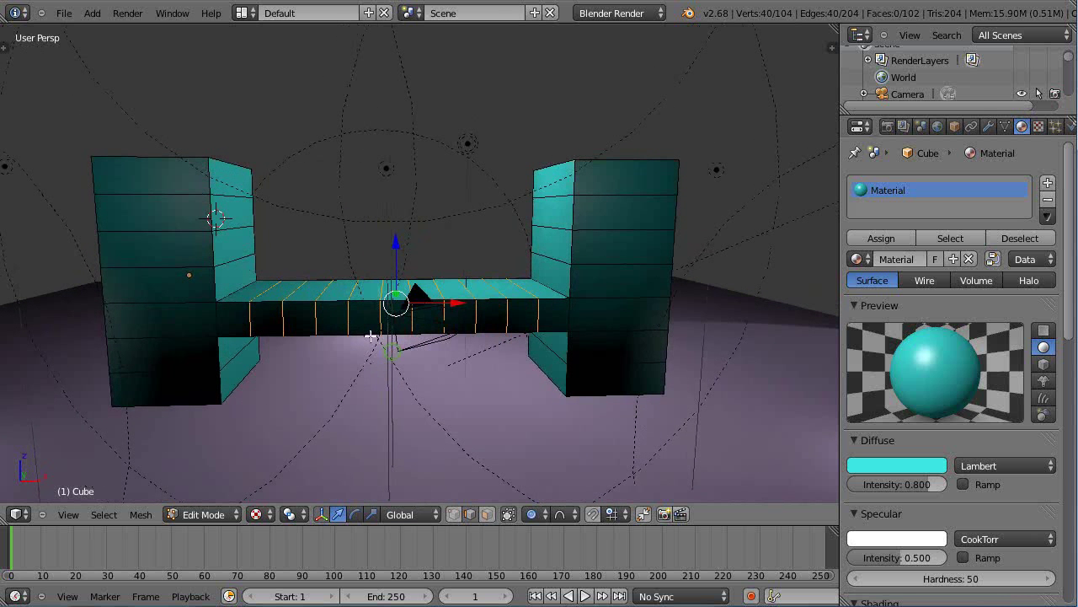
Step: Select four edge loops around the middle of the bridge
alt+right_click(354, 303)
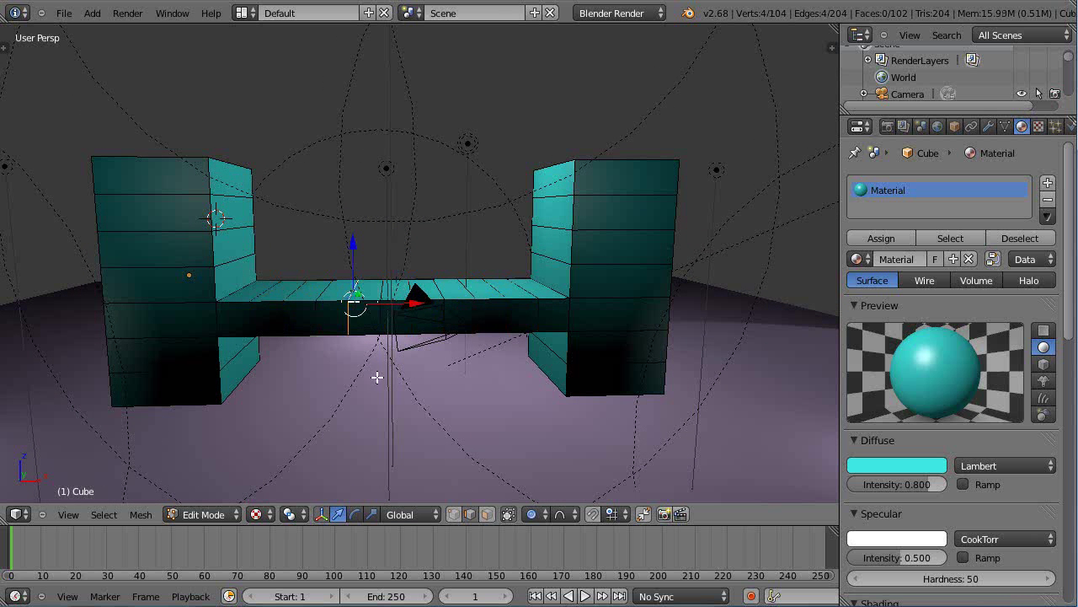
mouse_move(376, 376)
middle_down()
mouse_move(374, 305)
mouse_move(362, 349)
mouse_move(347, 354)
mouse_move(368, 380)
middle_up()
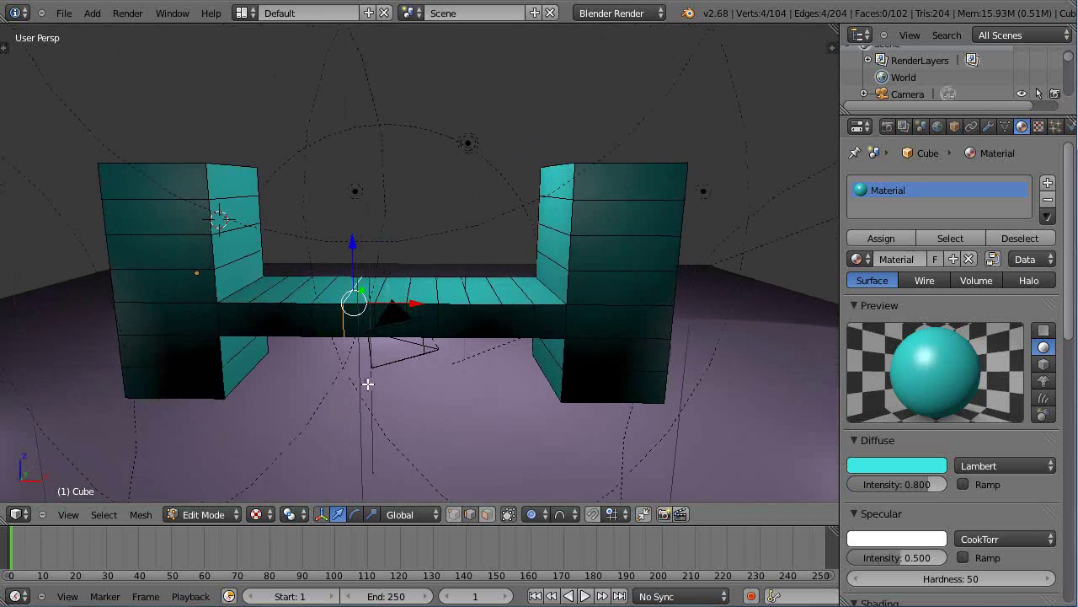
alt+shift+right_click(382, 285)
middle_drag(391, 344, 419, 330)
alt+shift+right_click(405, 305)
alt+shift+right_click(433, 293)
middle_drag(433, 294, 430, 332)
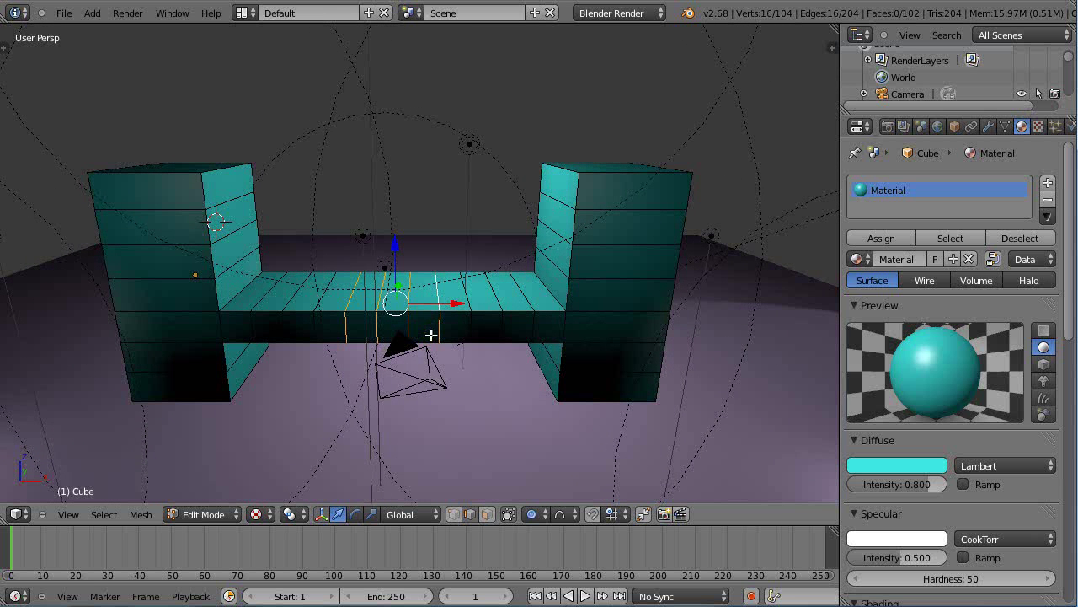
Step: Enable proportional editing with Sharp falloff
click(534, 515)
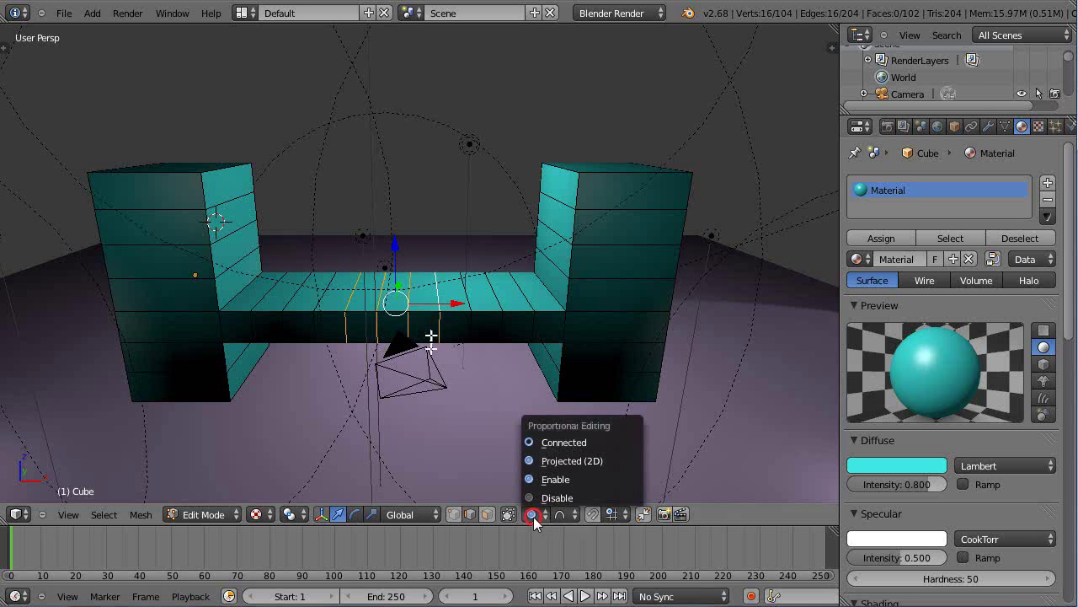
click(544, 479)
click(534, 514)
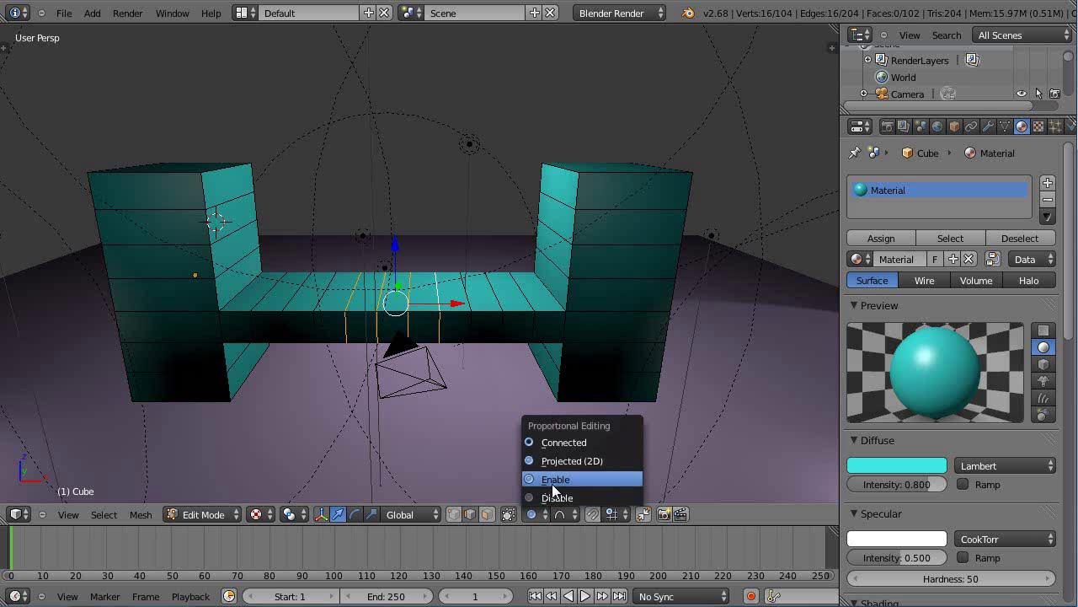
click(560, 515)
click(560, 514)
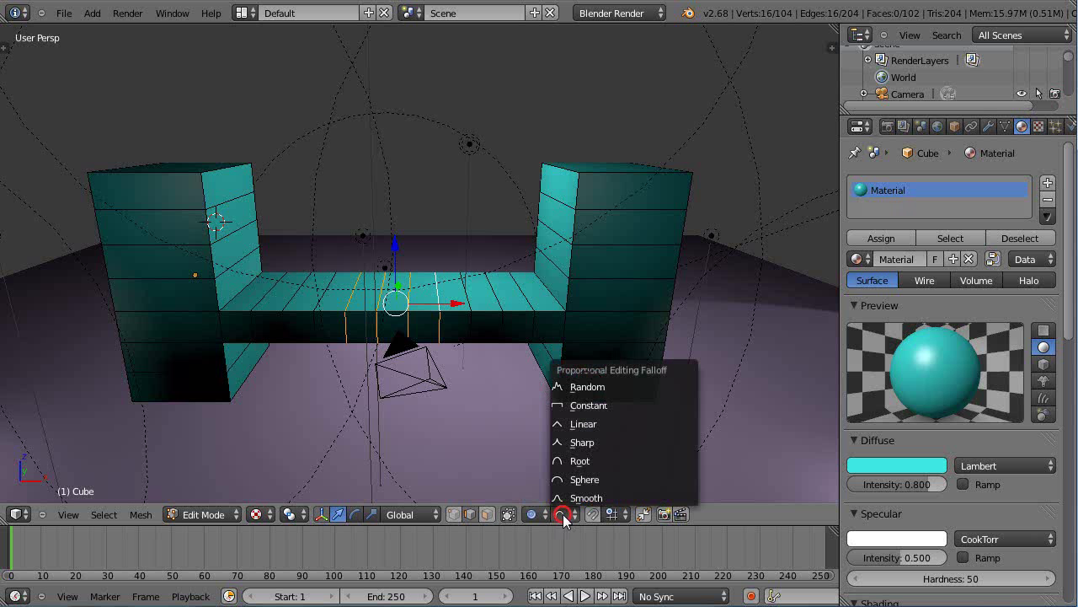
click(563, 497)
click(563, 516)
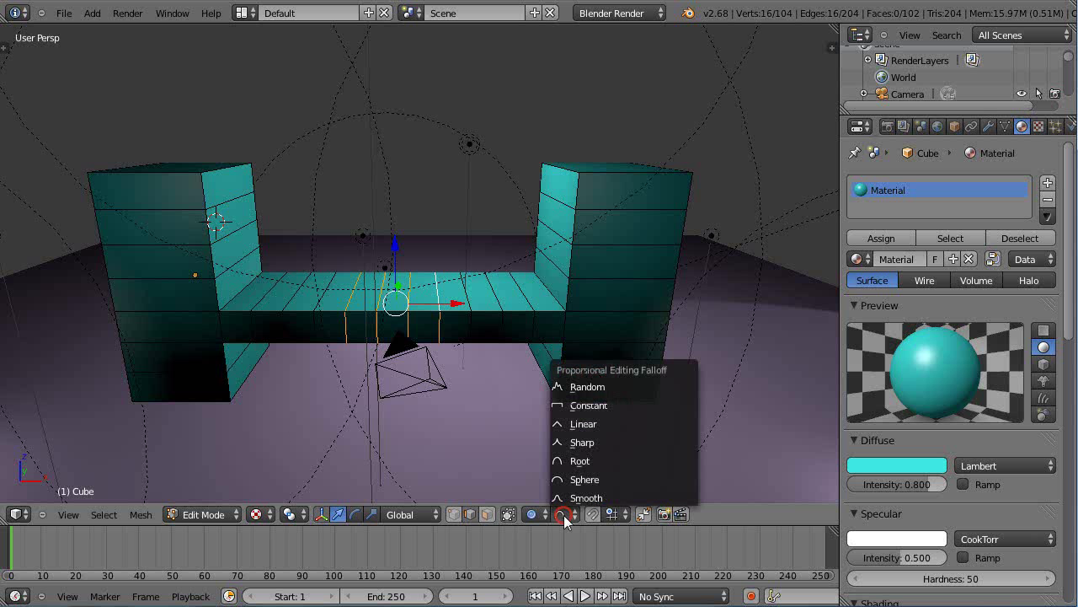
click(558, 443)
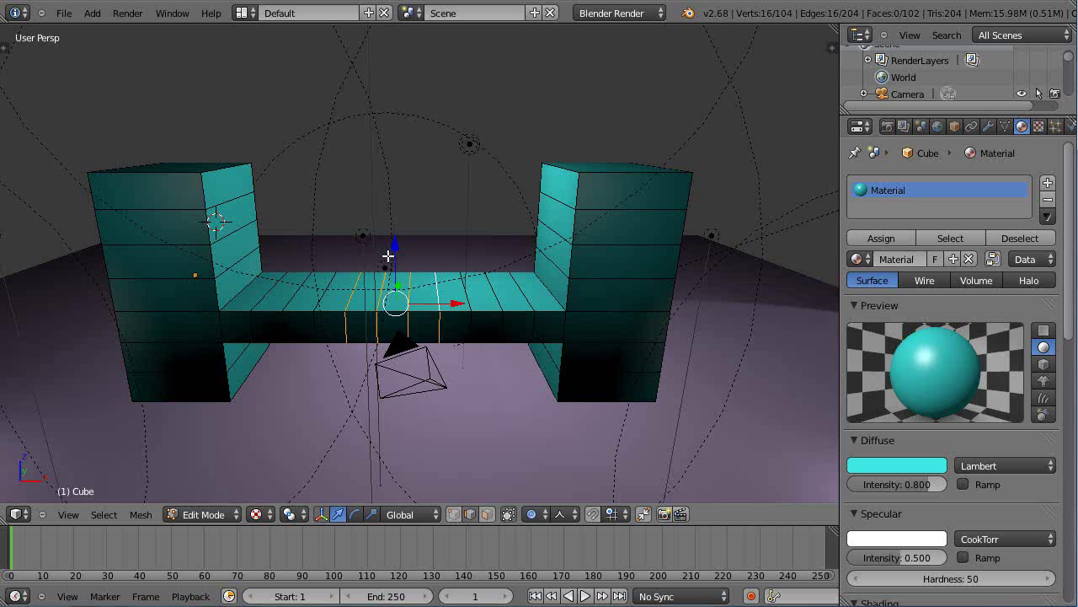
Step: Raise the selected middle loops along Z with proportional size about 2.5, forming a peak
drag(388, 255, 434, 239)
key(g)
key(z)
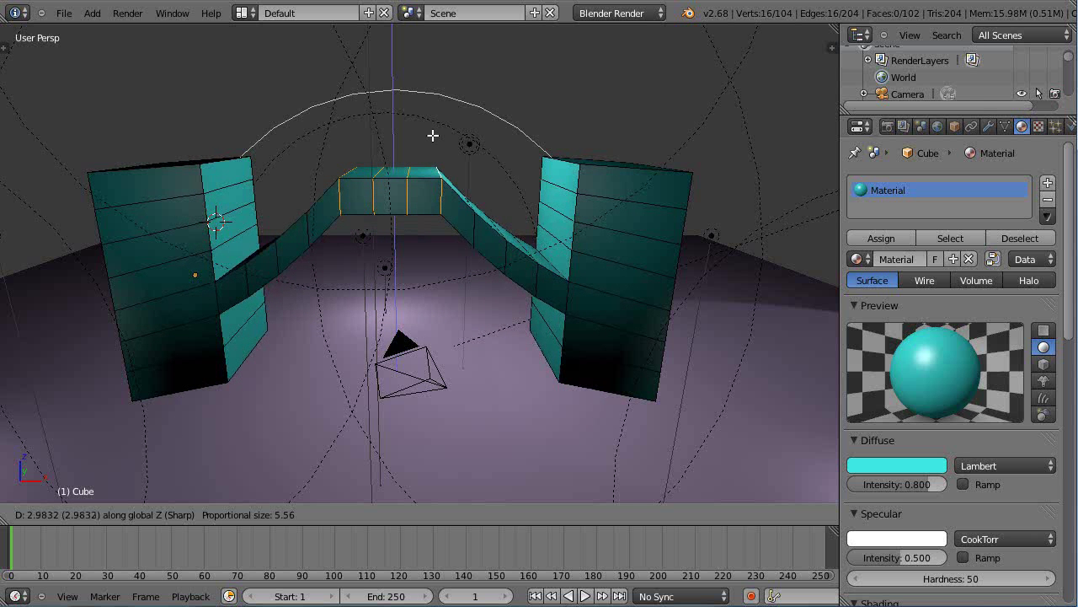
scroll(433, 135, up, 4)
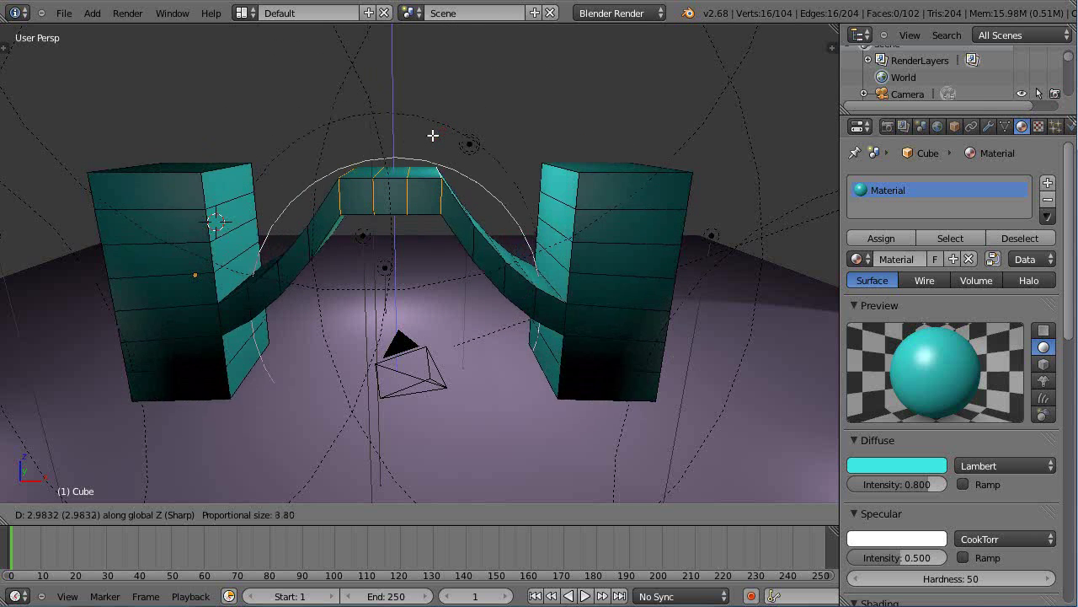
scroll(433, 135, up, 4)
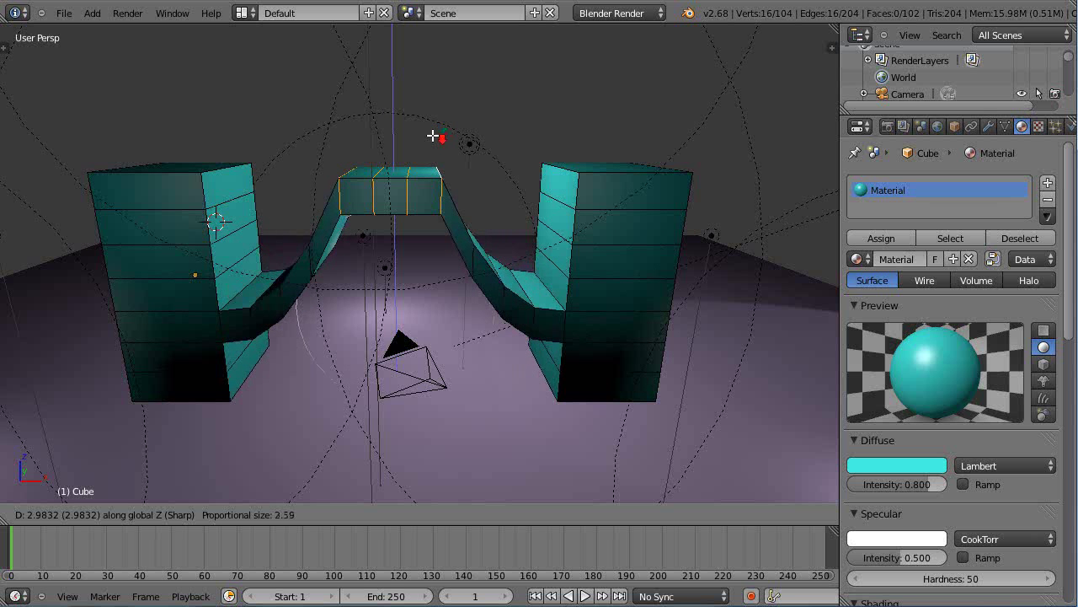
click(433, 134)
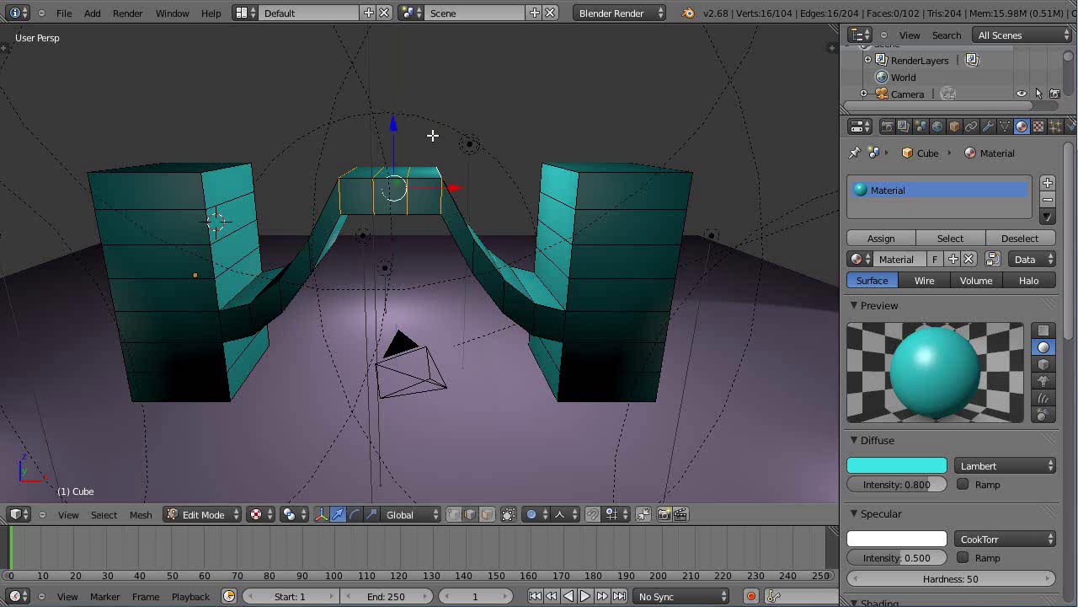
click(433, 135)
Step: Orbit and zoom to inspect the peaked bridge from a lower, level angle
middle_drag(382, 246, 419, 362)
scroll(417, 283, down, 3)
scroll(414, 334, up, 5)
scroll(422, 310, down, 4)
scroll(436, 327, up, 2)
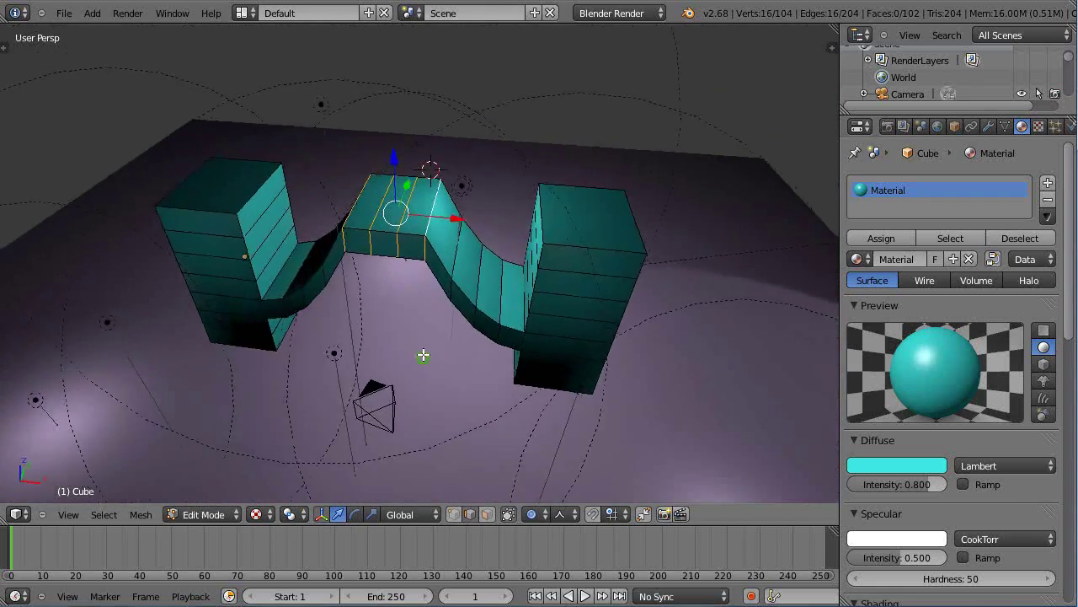
middle_drag(446, 272, 454, 267)
scroll(390, 221, up, 3)
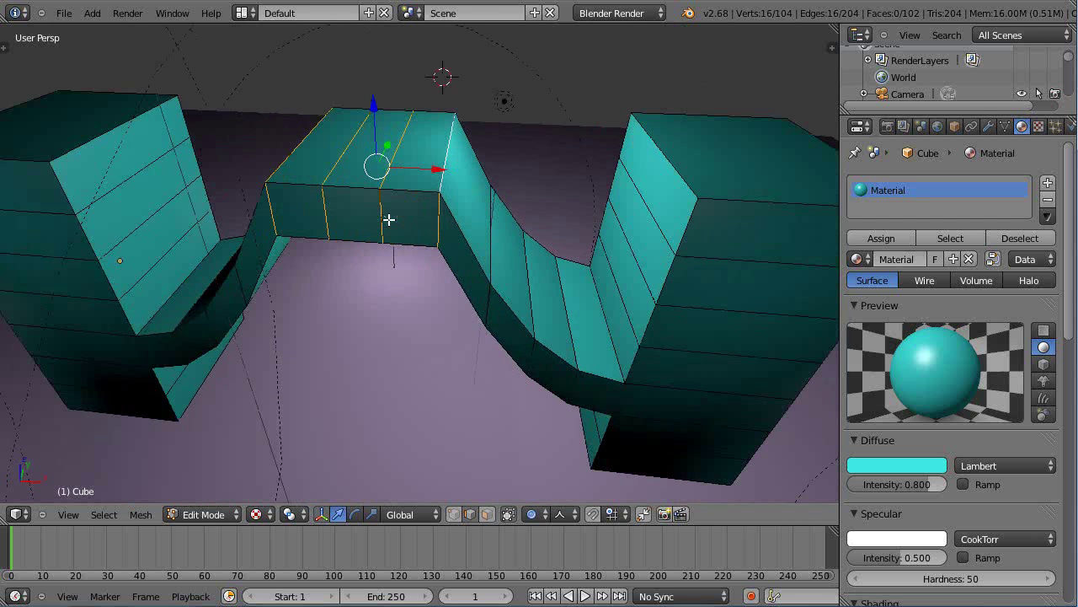
Step: Select two edge loops across the peak top and scale them along X
alt+right_click(340, 163)
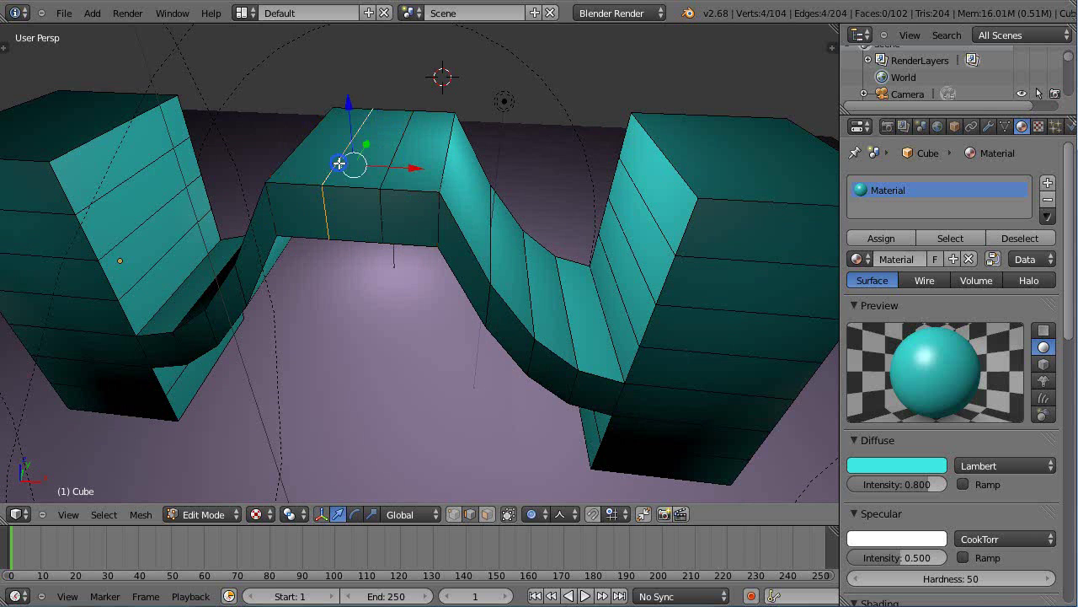
alt+shift+right_click(384, 178)
middle_drag(385, 178, 402, 218)
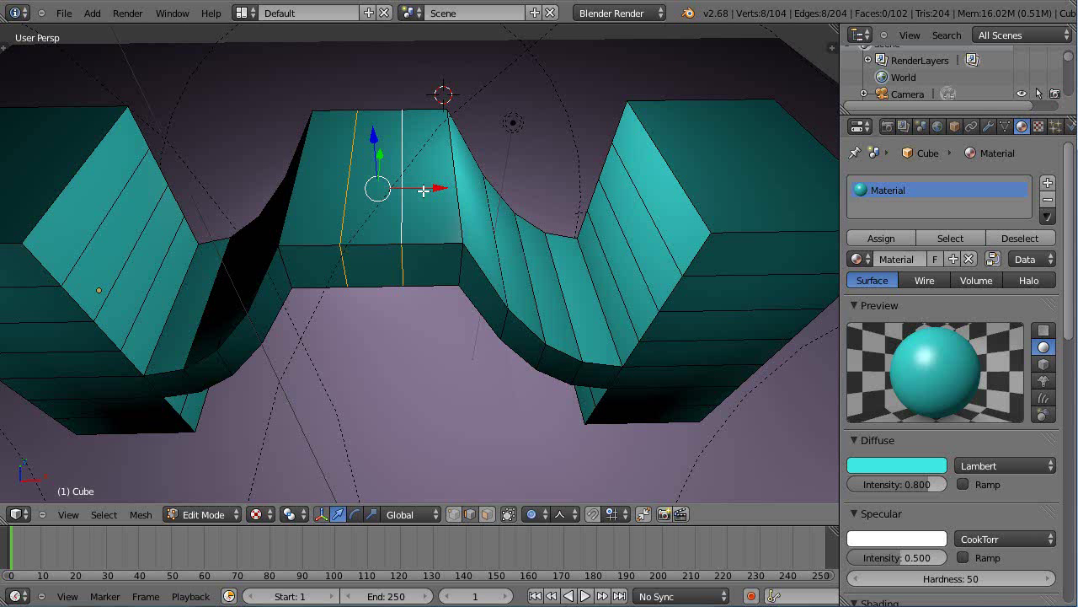
key(s)
key(x)
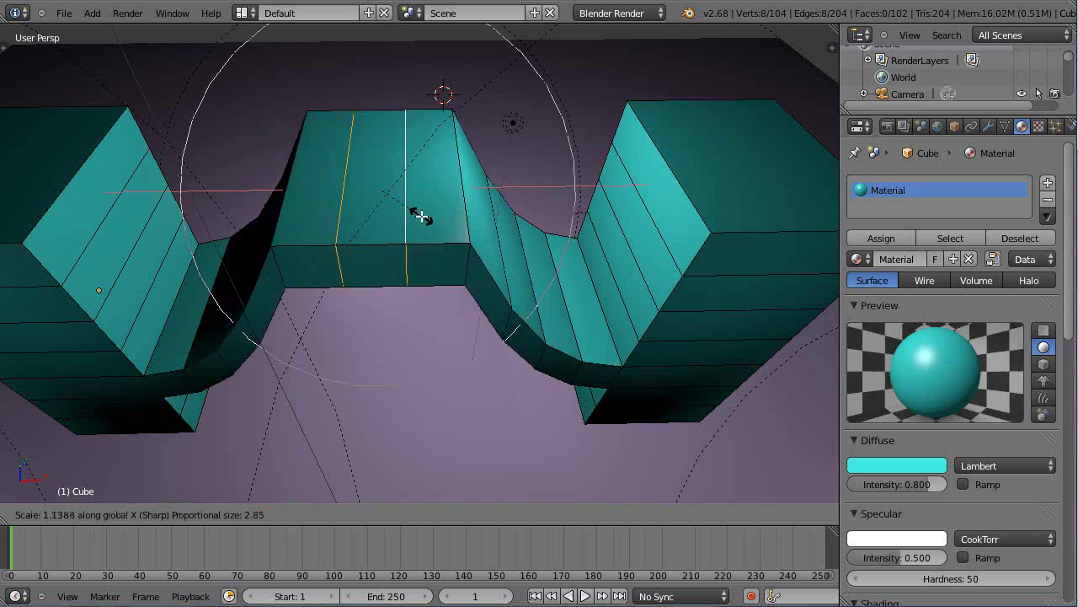
click(419, 224)
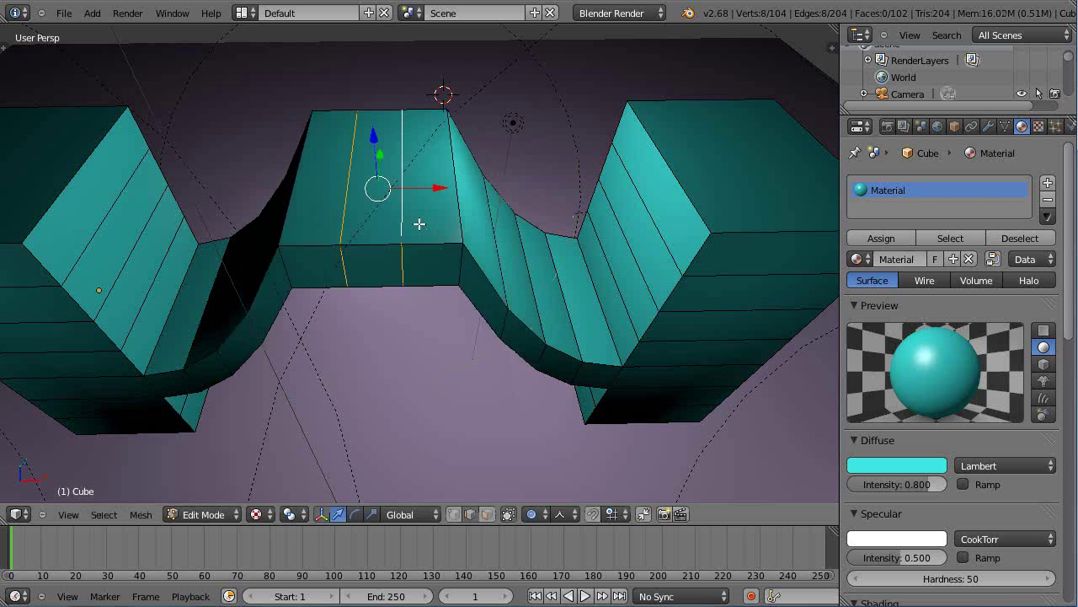
Step: Disable proportional editing and scale the peak's top loops wider along X
click(533, 514)
click(550, 497)
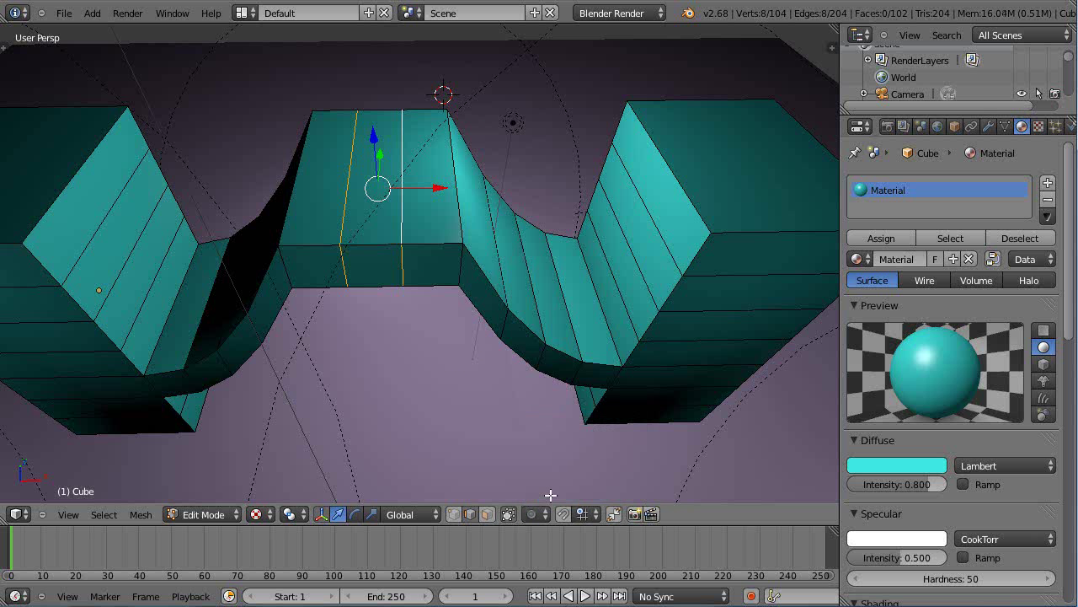
key(s)
key(x)
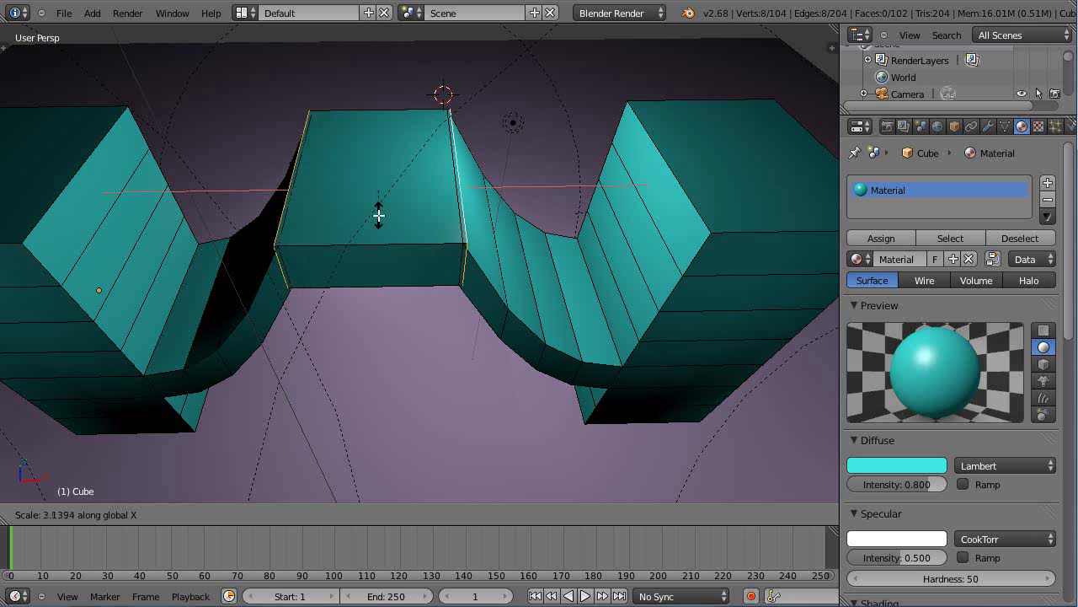
click(375, 208)
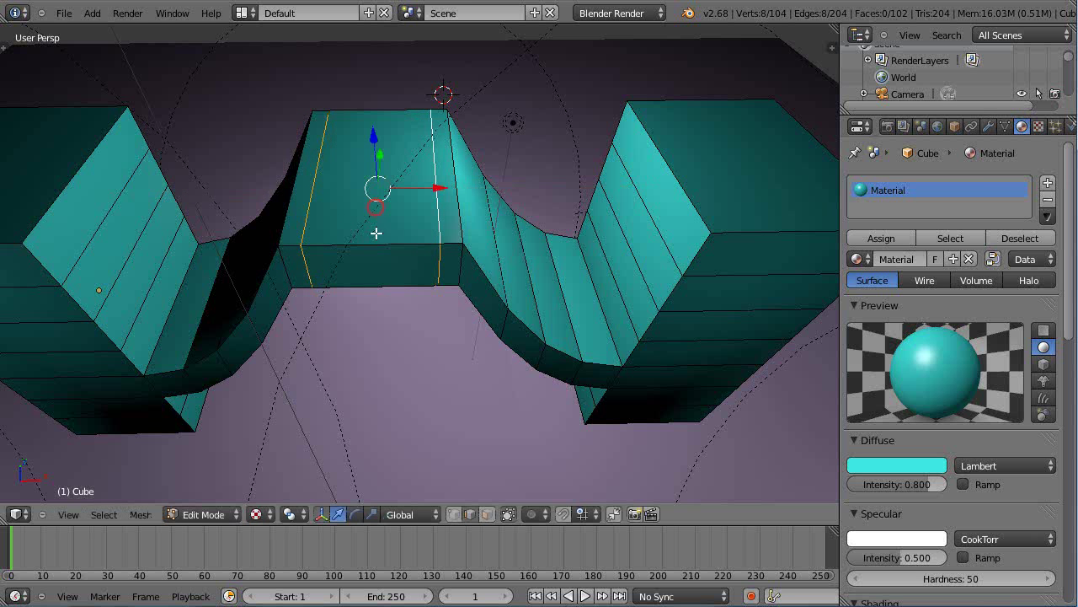
middle_drag(376, 281, 414, 379)
Step: Subdivide the peak's flat top face into four quads
click(488, 514)
right_click(384, 177)
key(w)
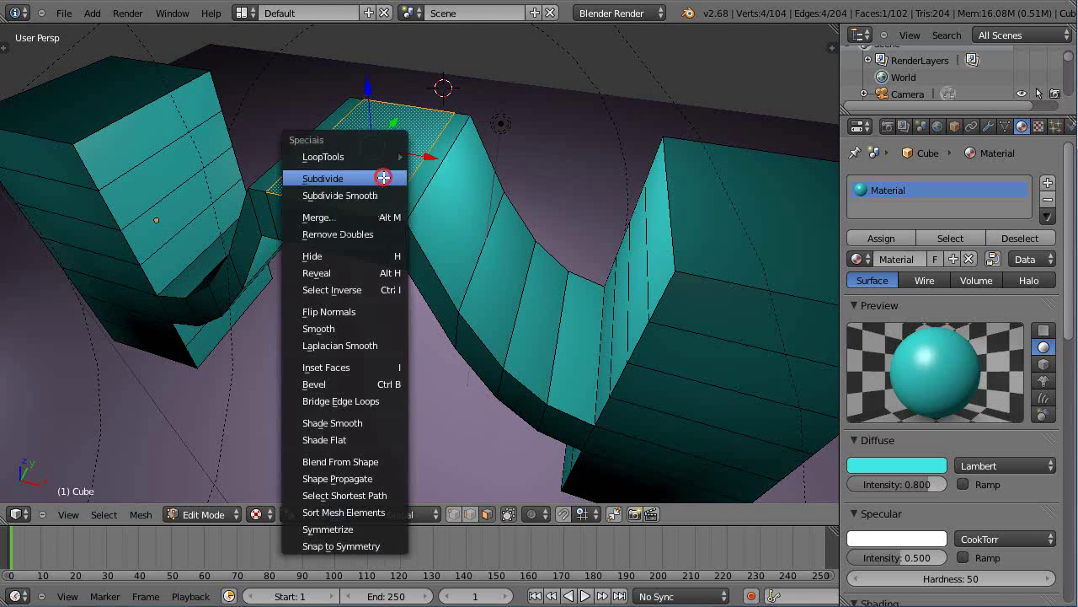
click(384, 177)
middle_drag(380, 243, 352, 265)
Step: Select edges across the top of the middle block in edge select mode
right_click(334, 192)
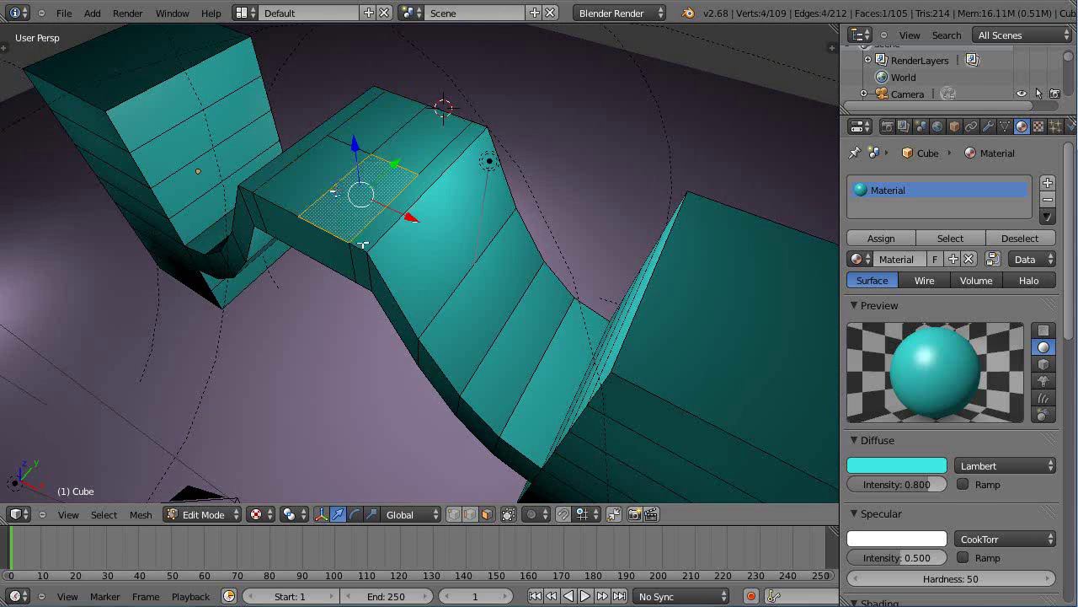
click(469, 514)
right_click(319, 199)
shift+right_click(447, 382)
middle_drag(446, 380, 431, 206)
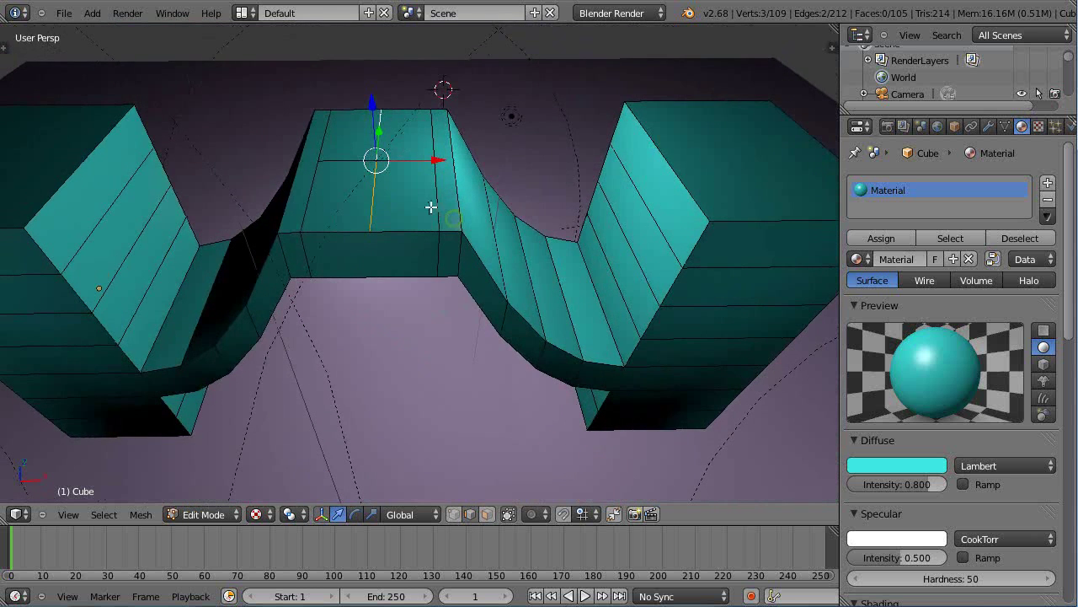
Step: Edge-slide the selected edge along the middle block's top to a new position
key(ctrl+e)
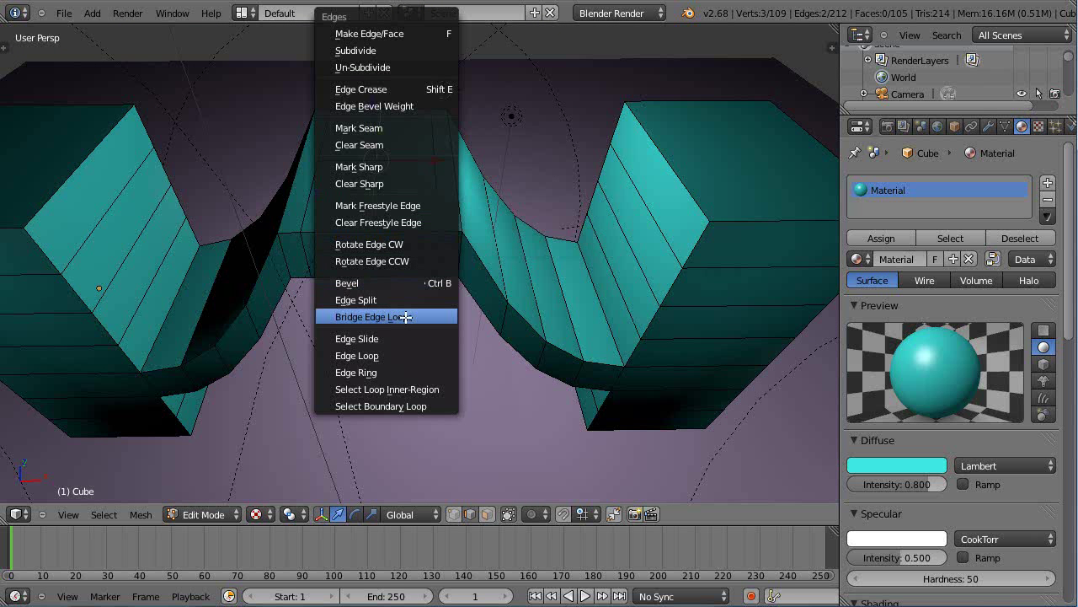
click(362, 339)
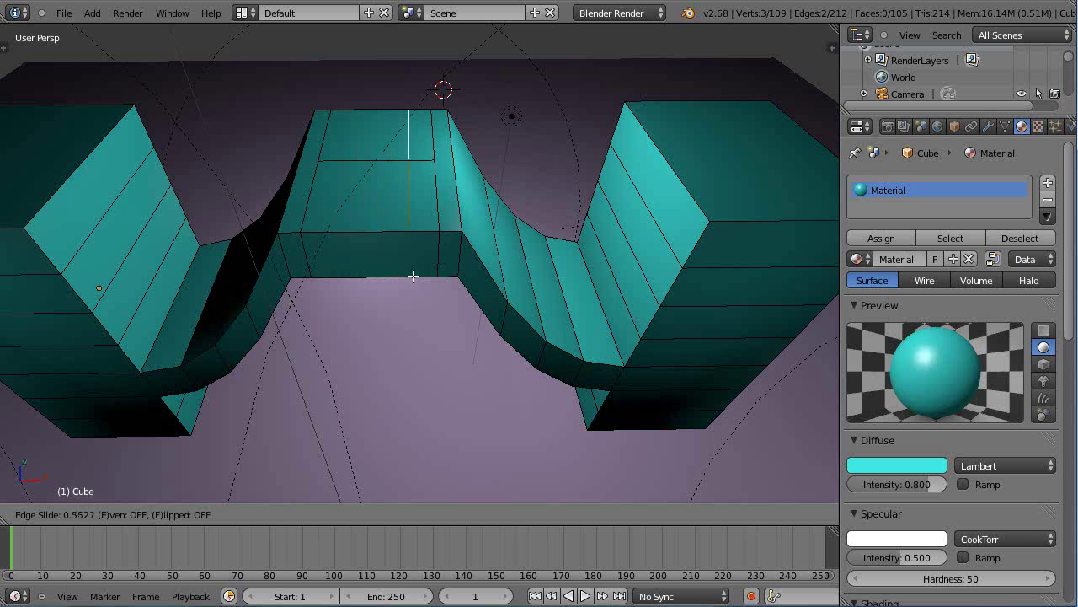
click(389, 269)
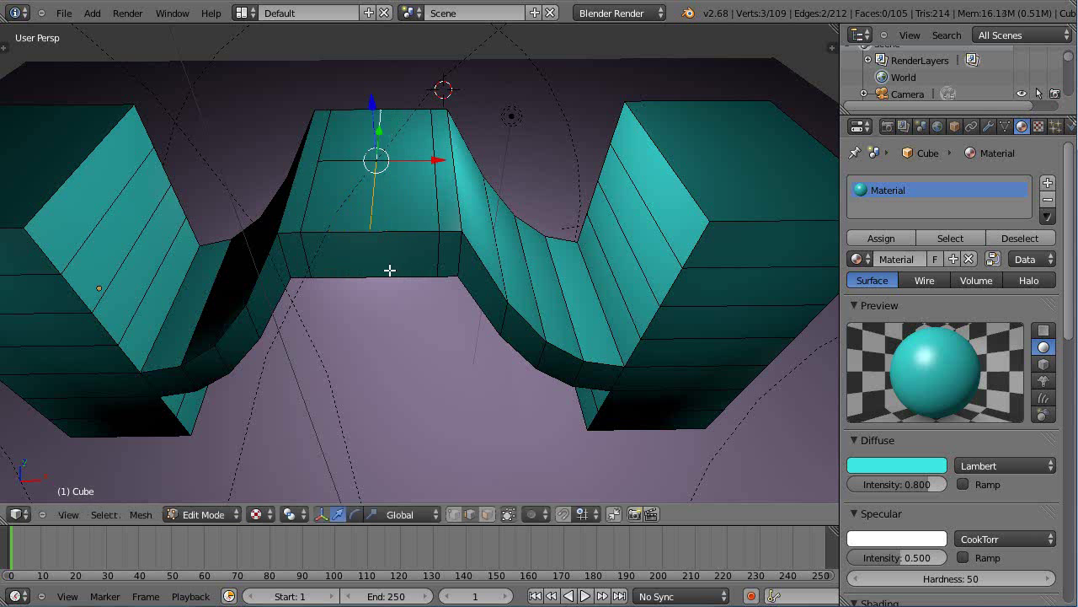
scroll(389, 269, down, 5)
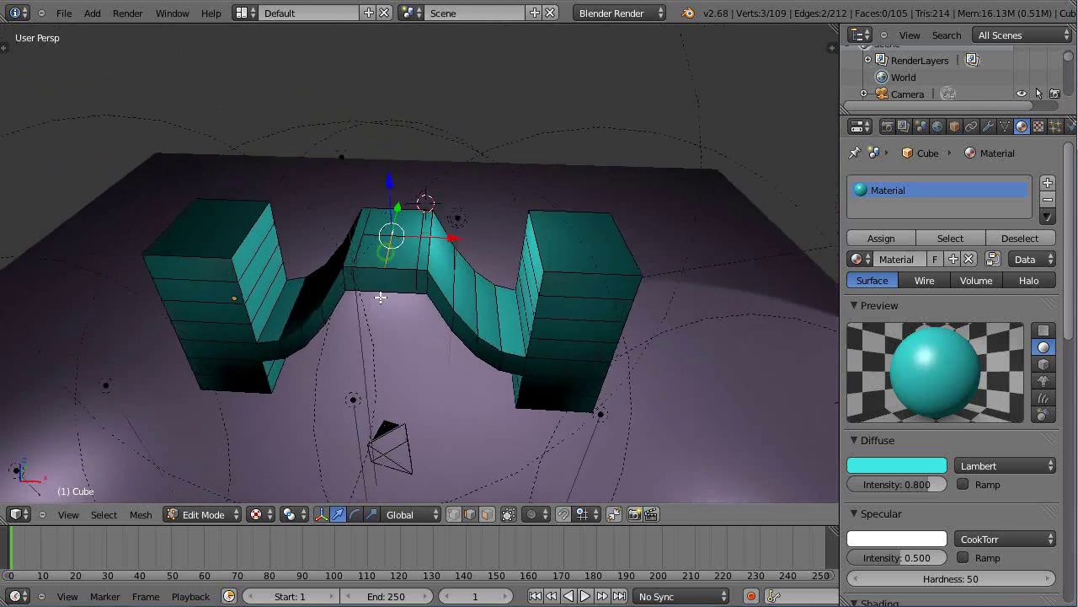
mouse_move(380, 296)
middle_down()
mouse_move(380, 332)
mouse_move(390, 294)
middle_up()
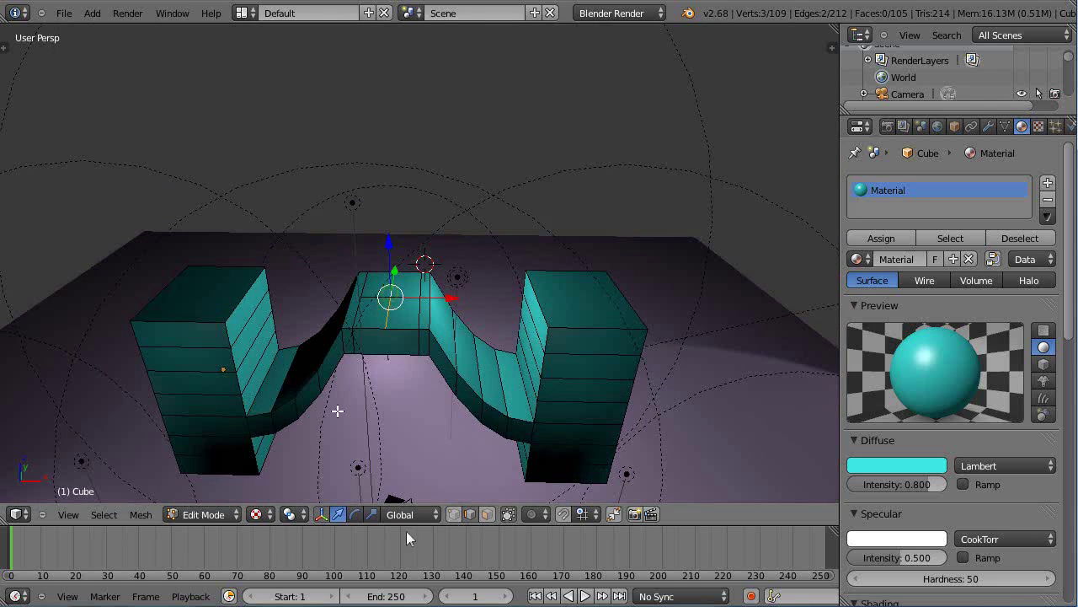
Step: In face mode, select the four top faces of the middle bridge block
click(487, 514)
click(377, 283)
shift+click(404, 284)
shift+click(404, 312)
shift+click(374, 314)
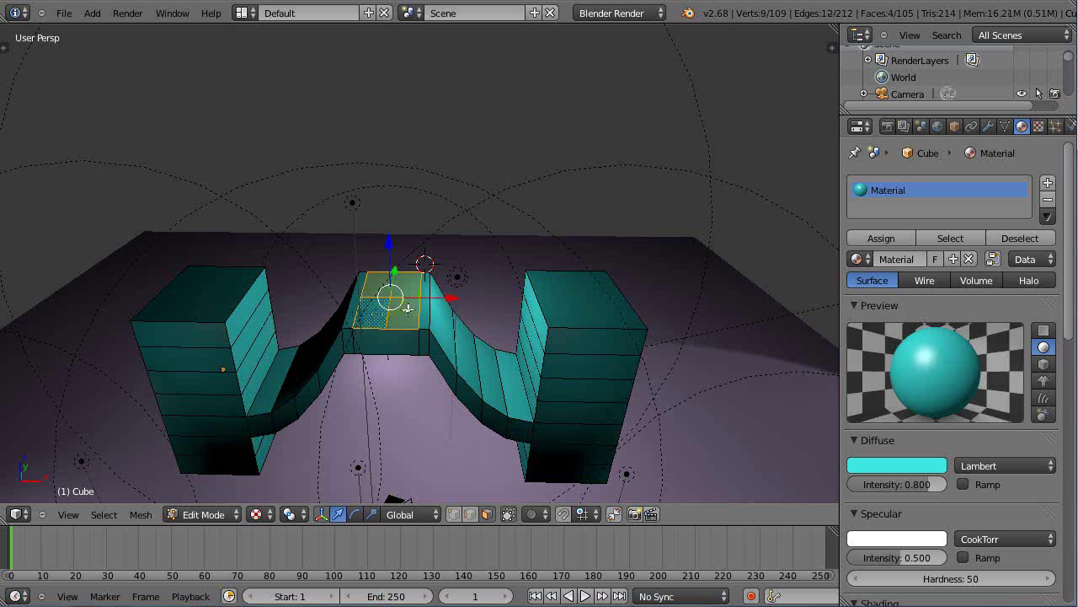
Step: Subdivide the selected faces twice into an 8×8 grid, then frame it in vertex mode
key(w)
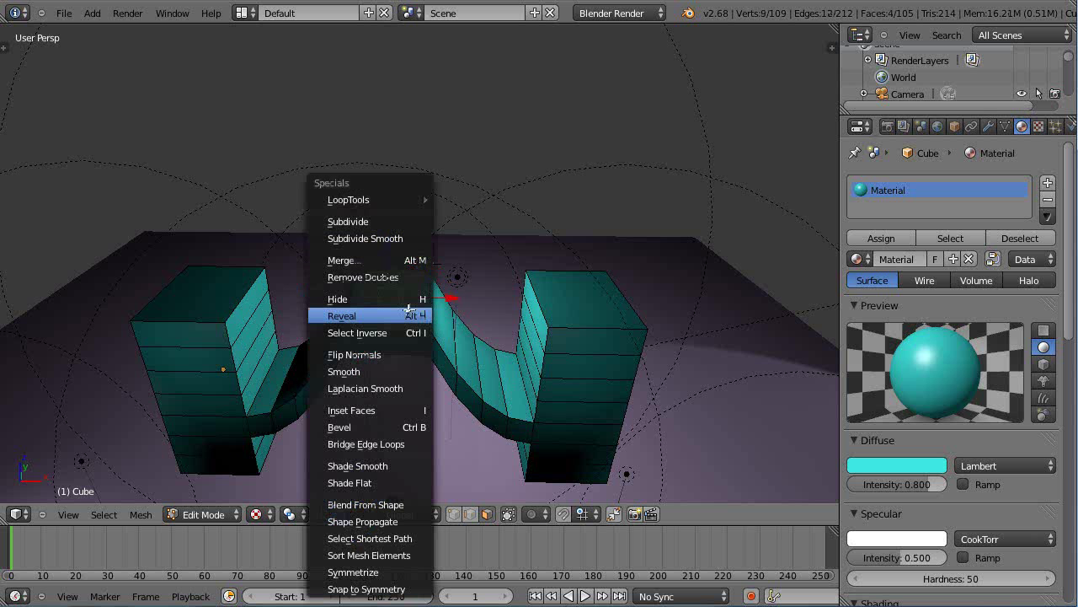
click(340, 226)
key(w)
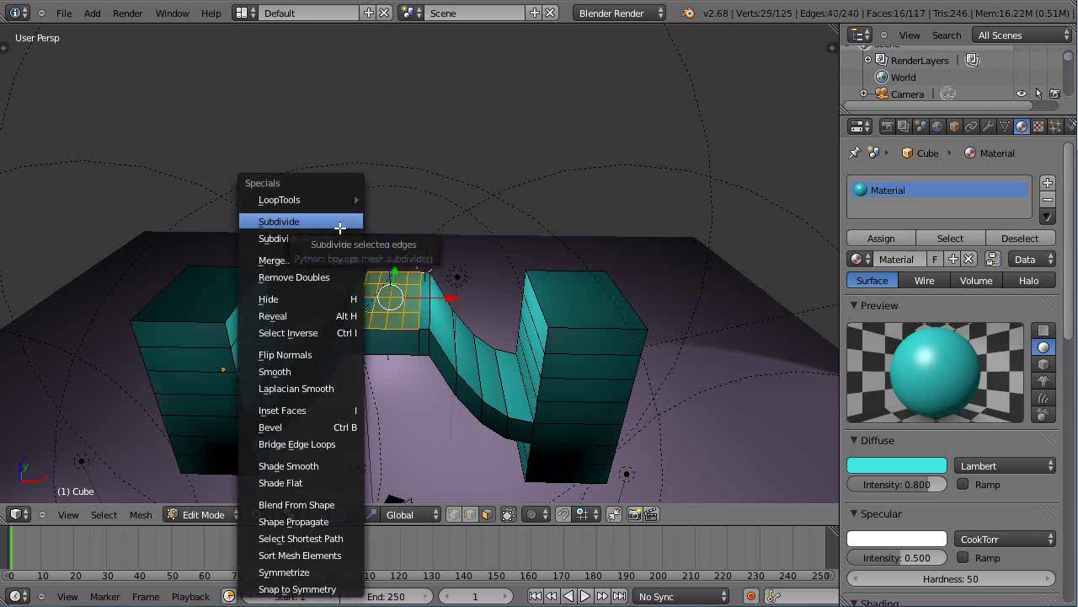
click(339, 226)
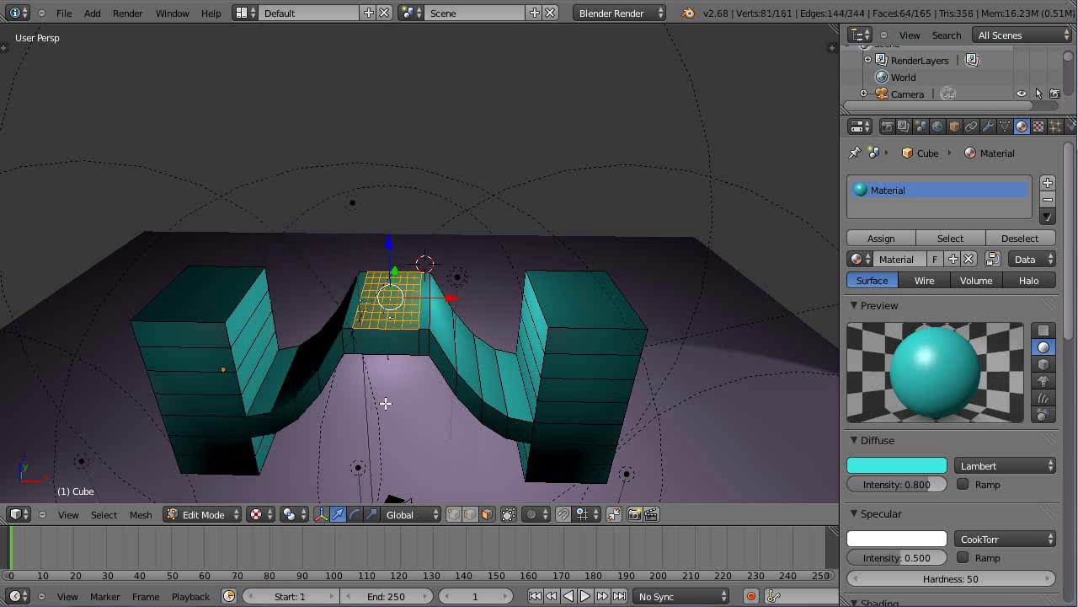
click(453, 513)
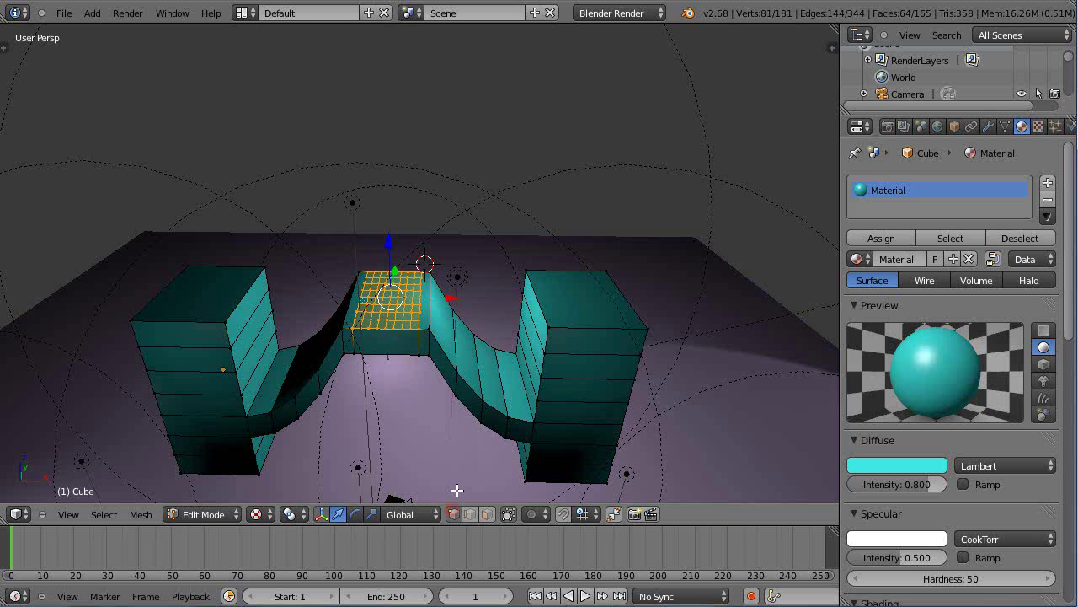
key(KP_Decimal)
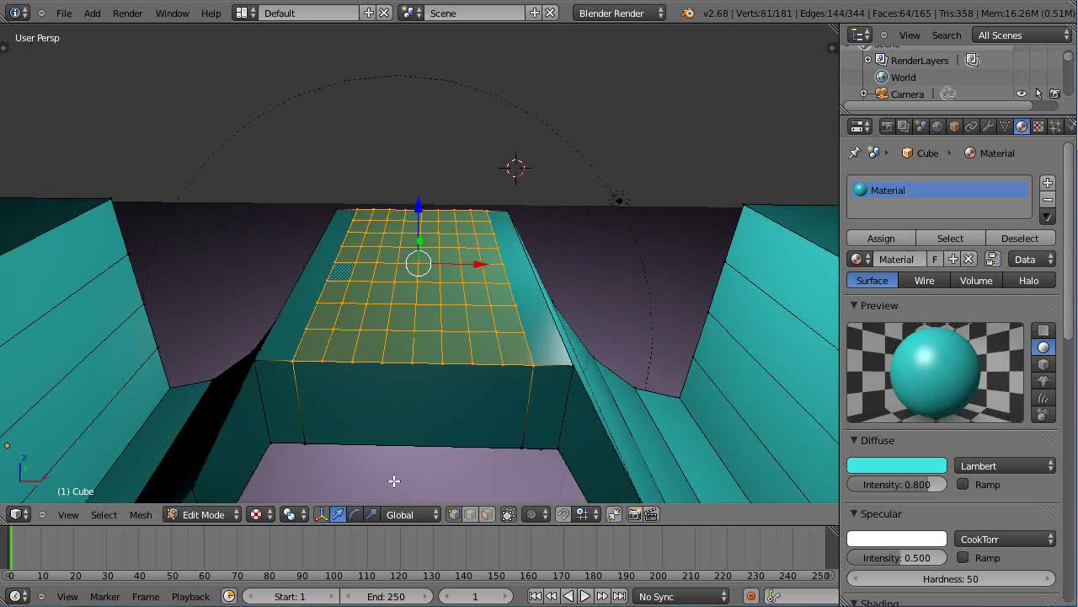
Step: With proportional editing on, raise one grid vertex along Z into a pointed peak
right_click(431, 260)
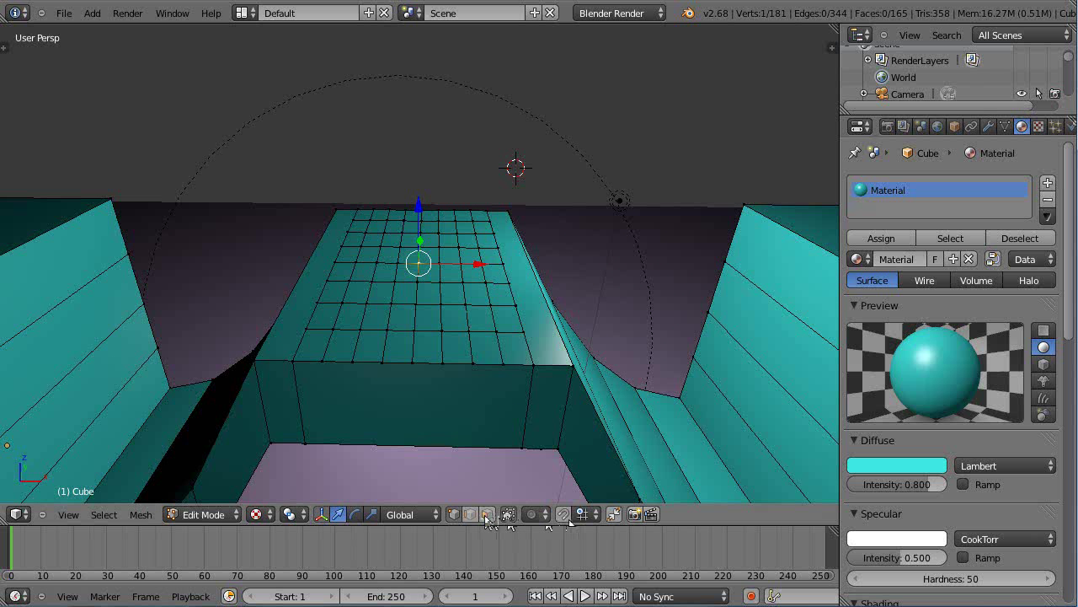
click(534, 514)
click(554, 480)
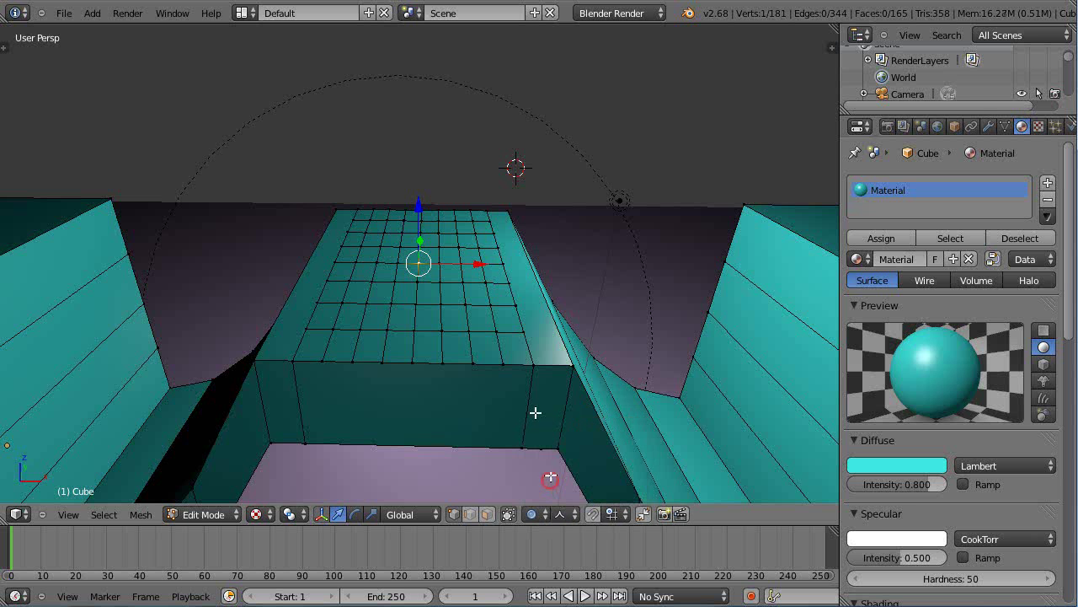
scroll(442, 246, down, 2)
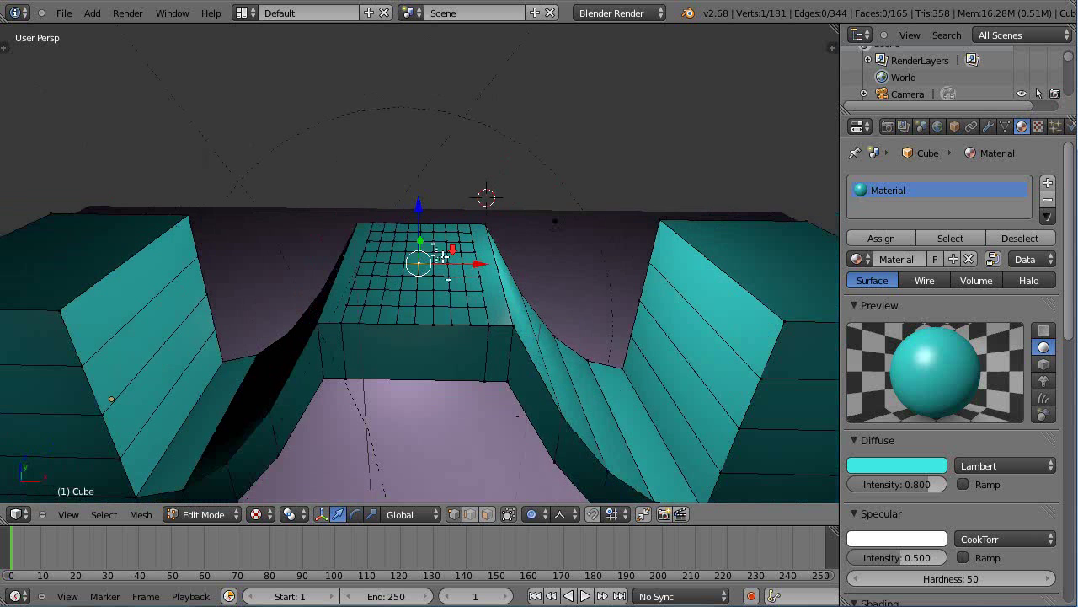
key(g)
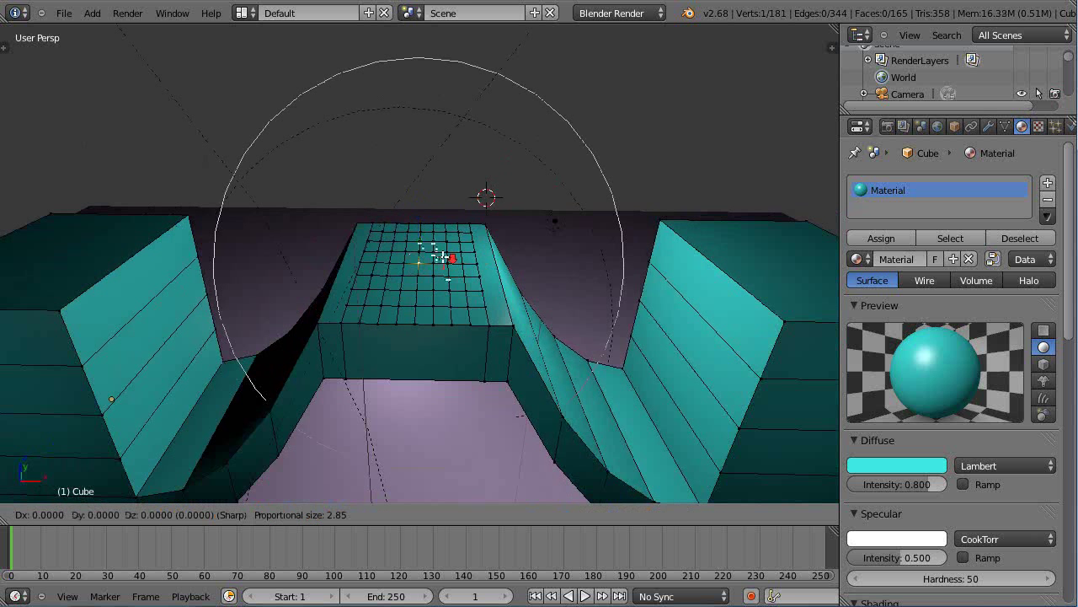
key(z)
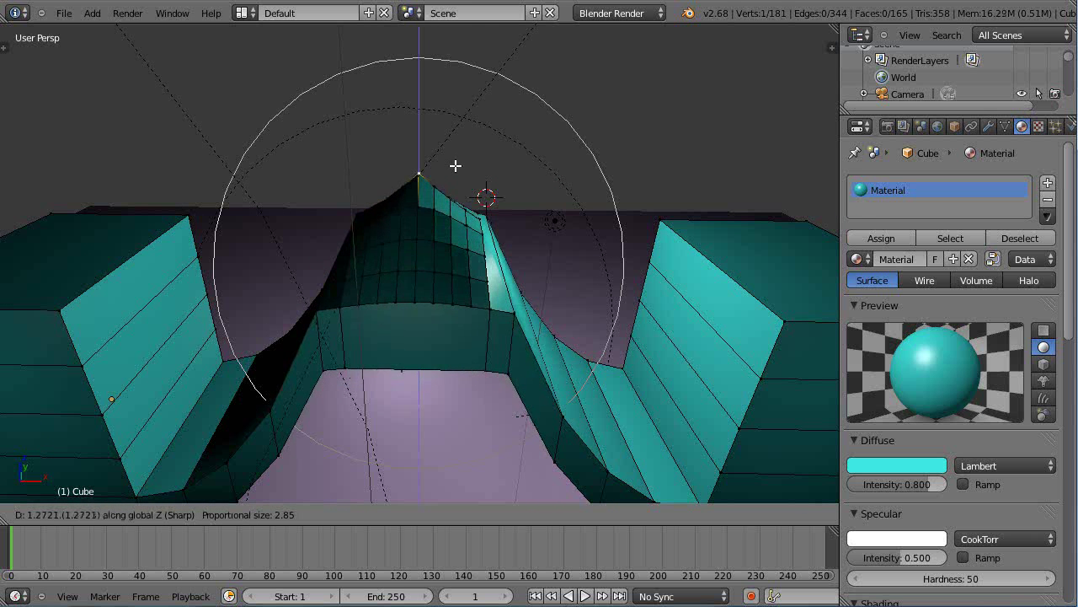
scroll(457, 172, up, 3)
scroll(456, 173, up, 8)
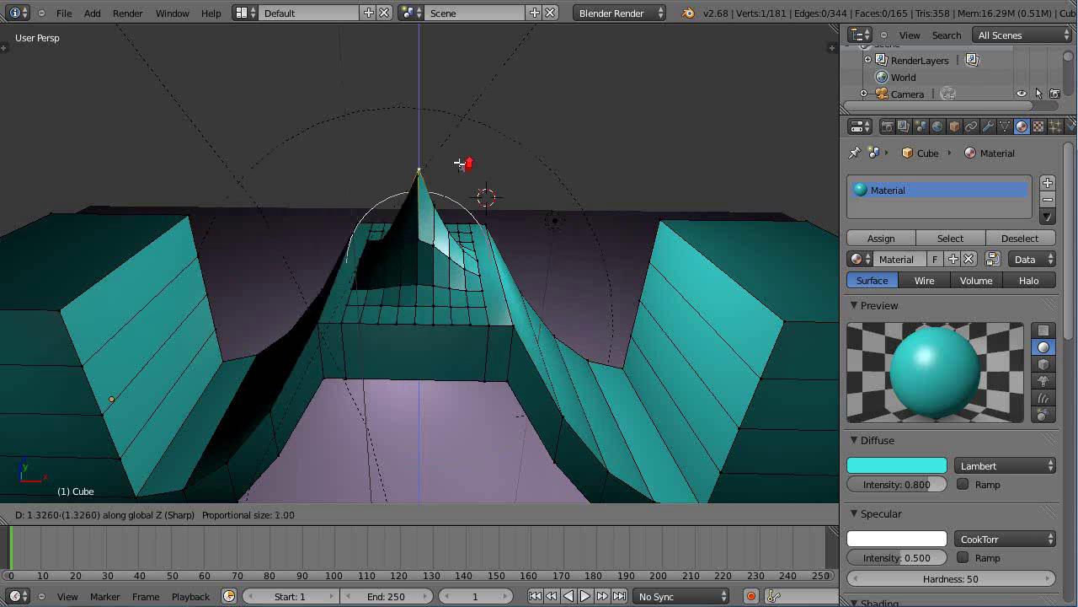
click(461, 150)
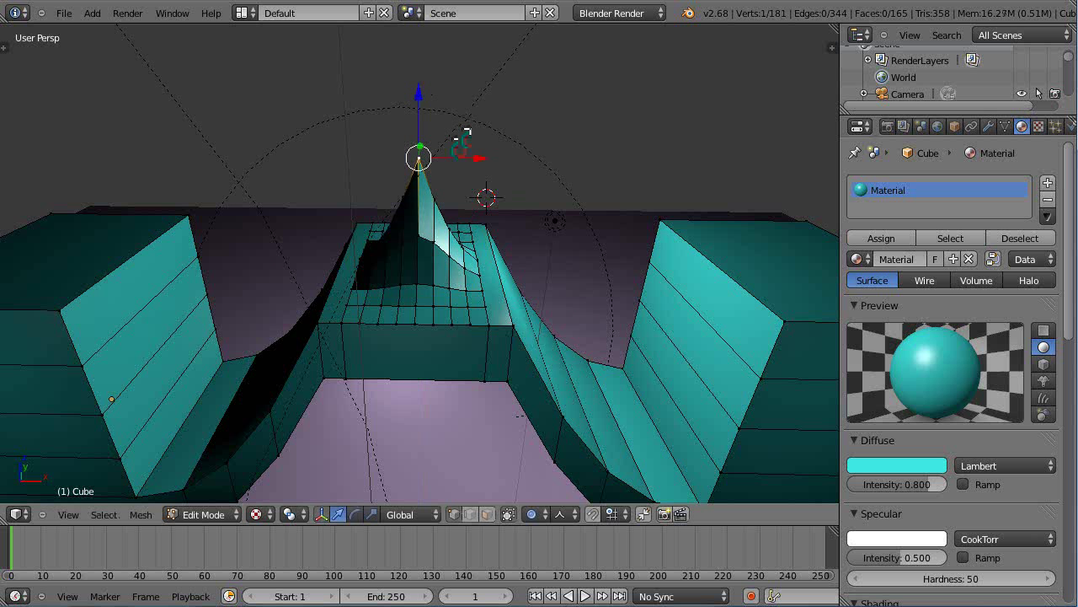
Step: Try rotating the peak around Z, cancel it, and orbit to inspect the bridge
key(r)
key(z)
scroll(301, 110, down, 12)
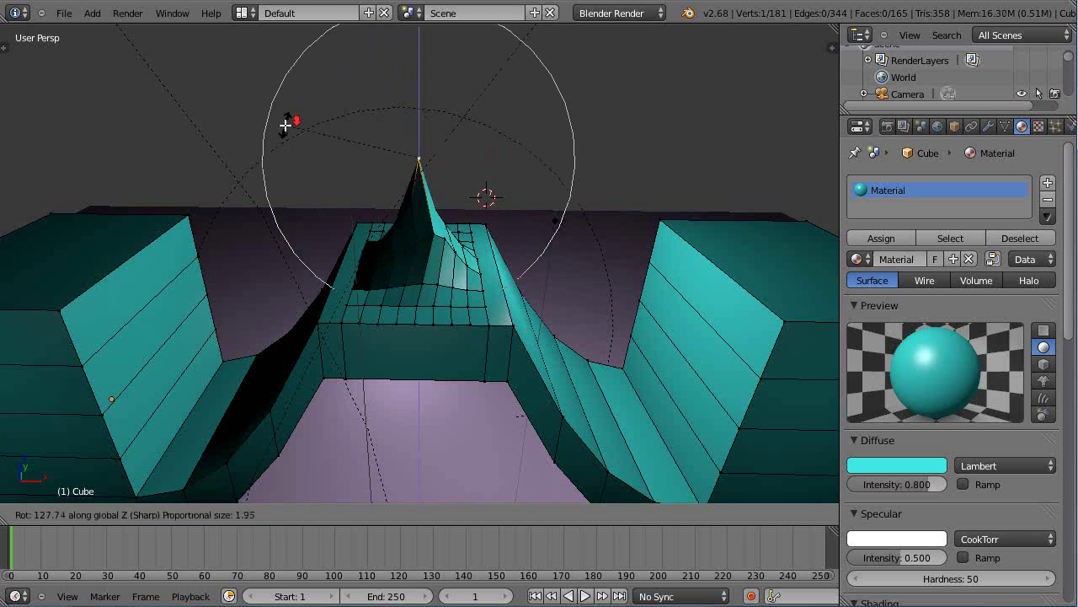
scroll(281, 135, down, 7)
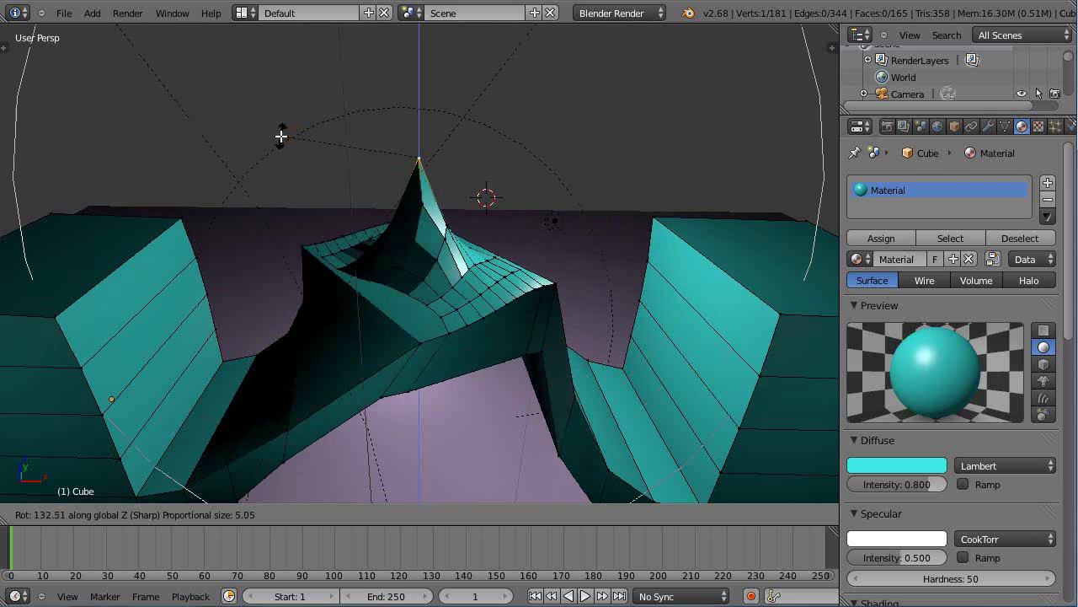
key(Escape)
middle_drag(332, 316, 500, 301)
scroll(504, 312, down, 5)
scroll(502, 316, up, 5)
scroll(481, 315, up, 3)
scroll(486, 313, down, 3)
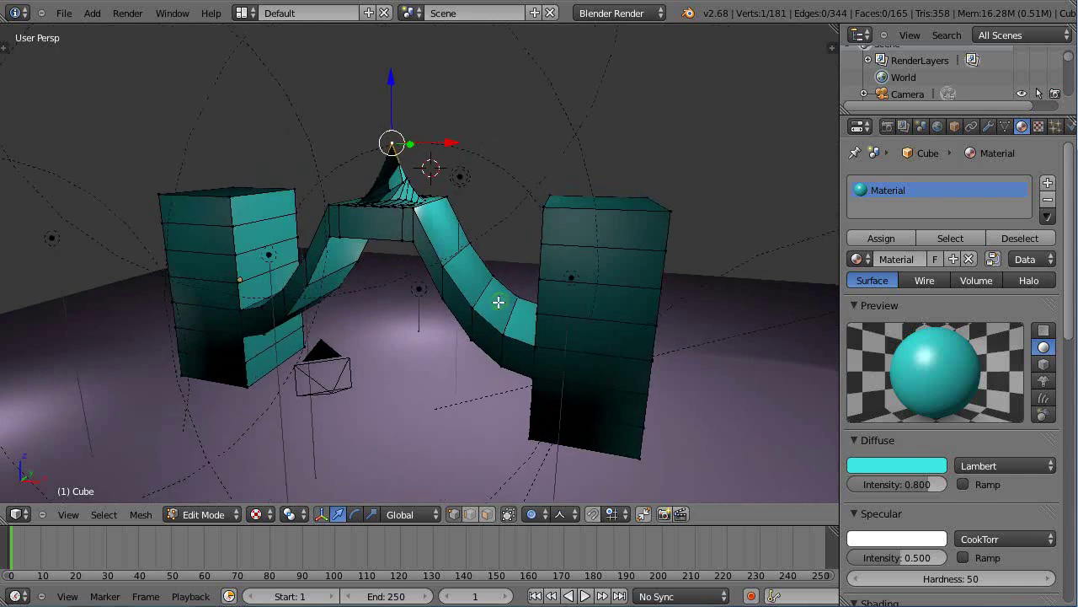
Step: Enable see-through display so the mesh's hidden edges show
middle_drag(406, 308, 372, 278)
middle_drag(477, 295, 443, 269)
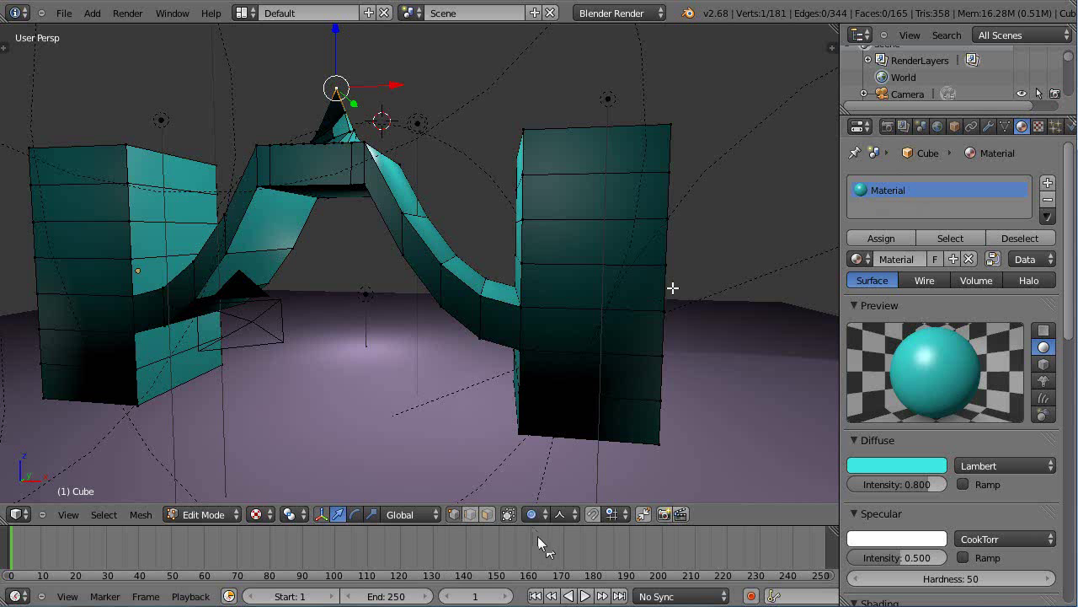
click(513, 520)
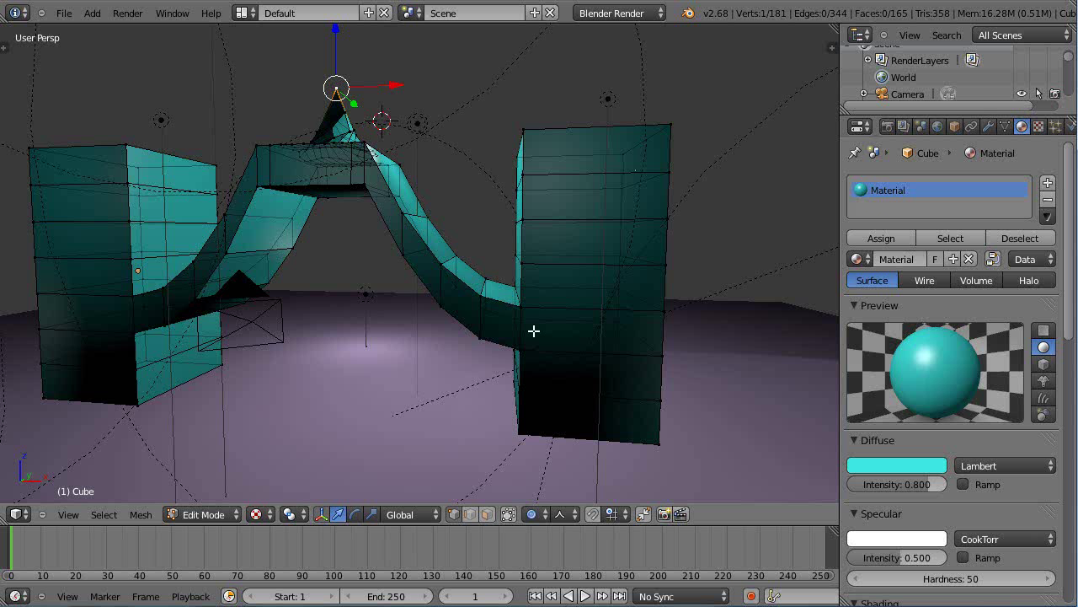
middle_drag(533, 331, 517, 325)
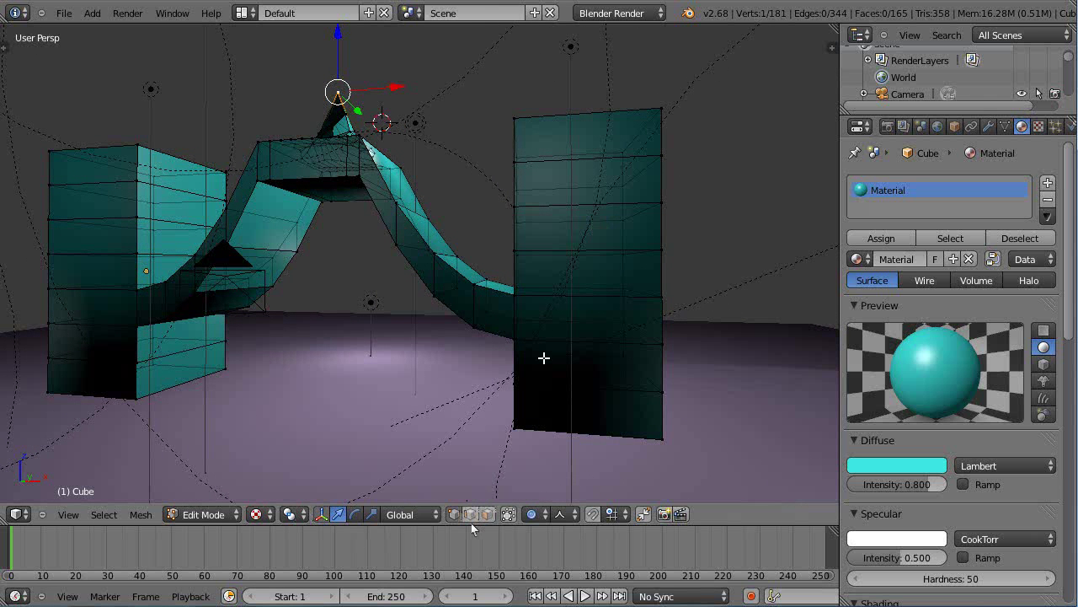
Step: Box-select only the right-hand box's faces and orbit to check the selection
key(a)
key(a)
key(b)
drag(503, 93, 696, 457)
middle_drag(643, 414, 690, 433)
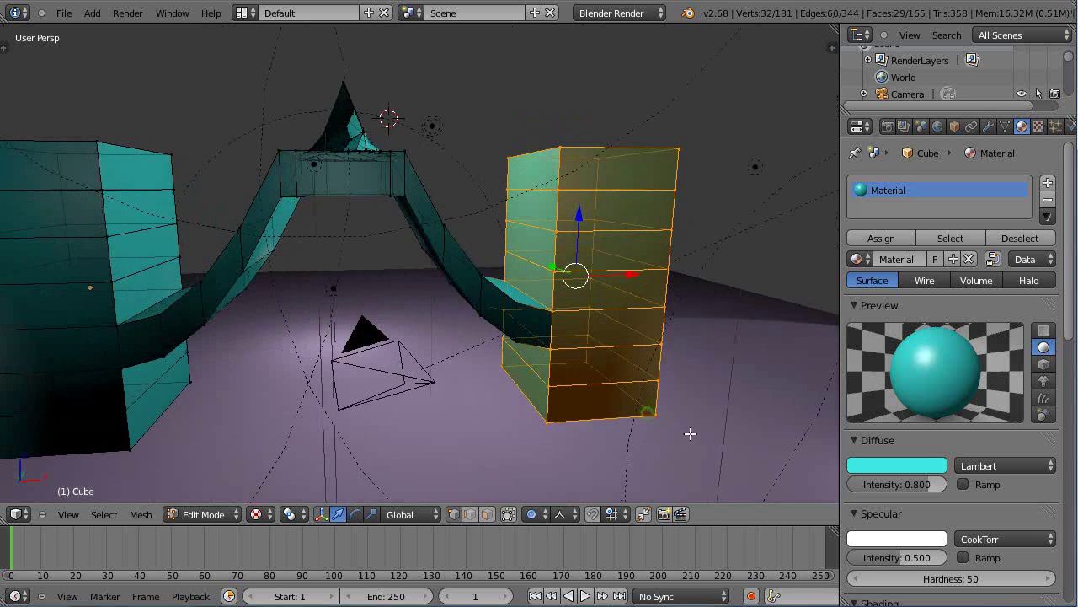
mouse_move(640, 335)
middle_down()
mouse_move(580, 363)
mouse_move(620, 333)
middle_up()
Step: Create a red material named 'Tower' in a new slot and assign it to the right box
click(1049, 182)
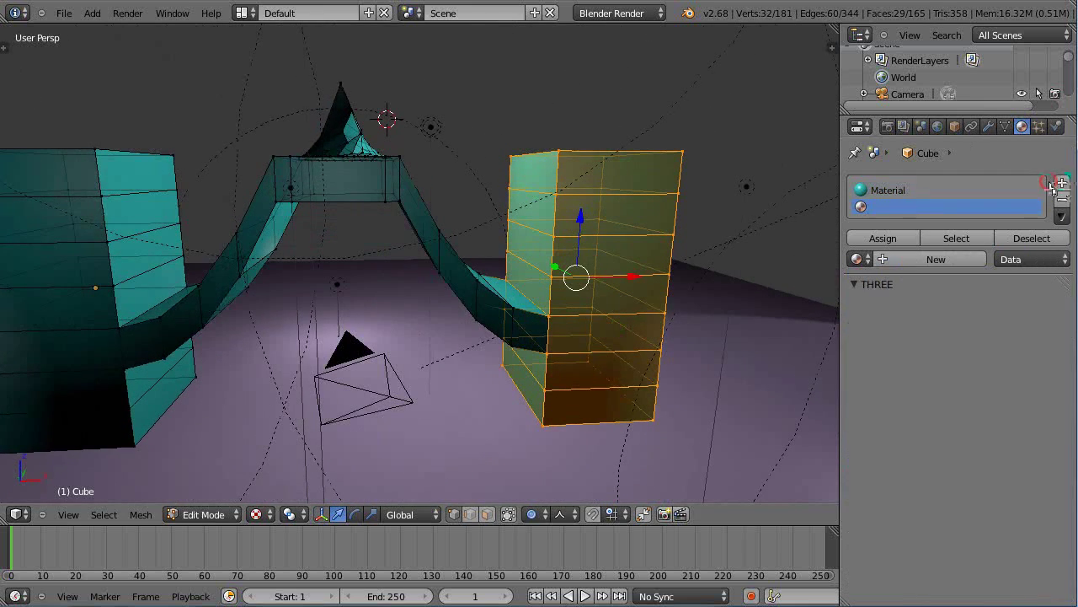
click(927, 258)
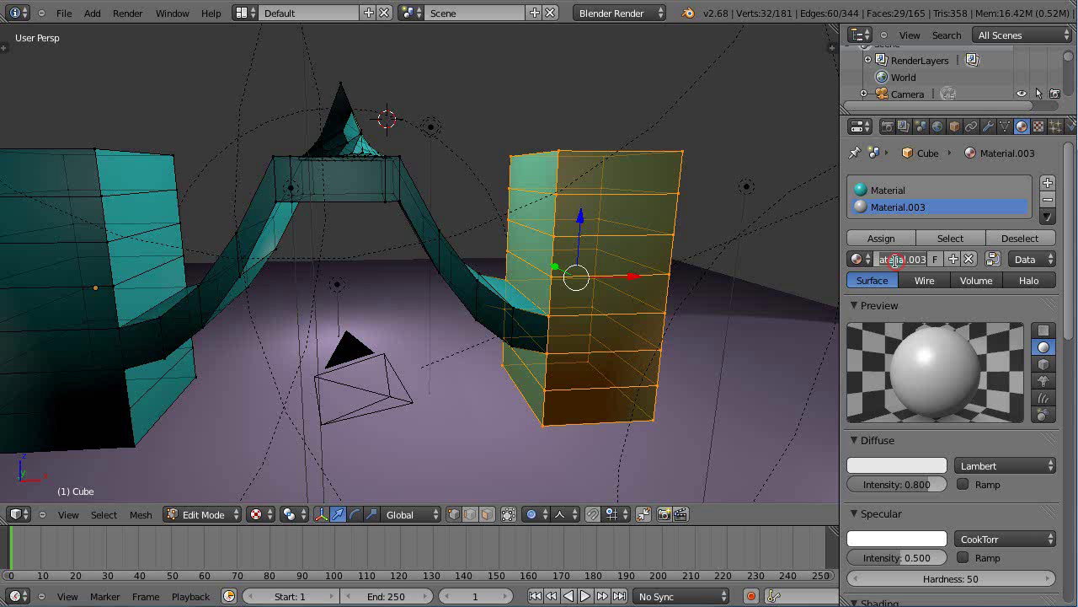
click(895, 260)
text(Tower)
key(Return)
click(907, 463)
click(861, 350)
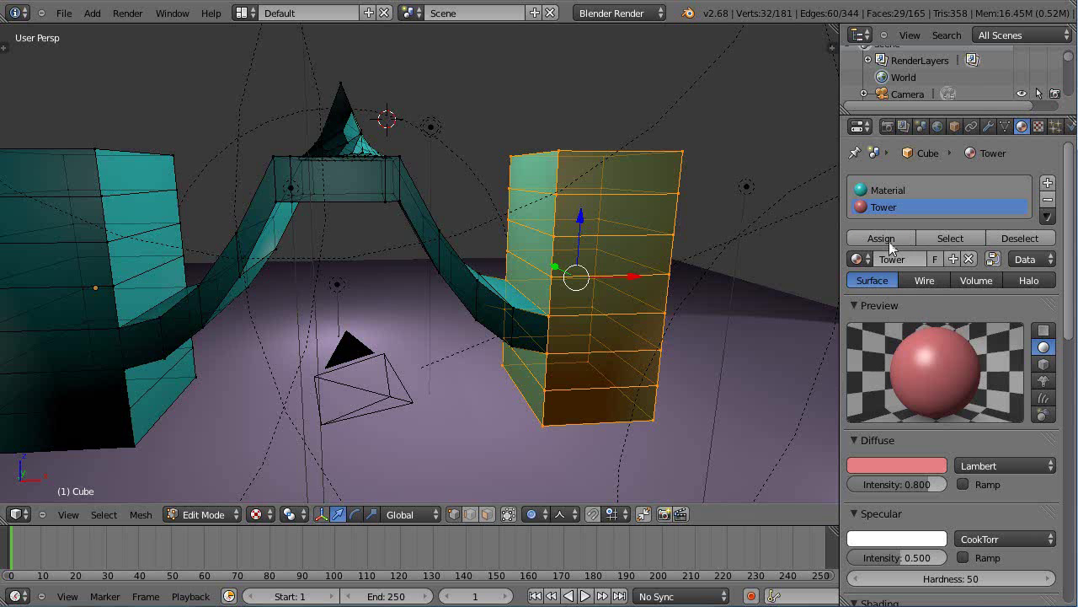
click(887, 240)
middle_drag(434, 391, 481, 384)
Step: Deselect all and box-select the left-hand box's faces
key(a)
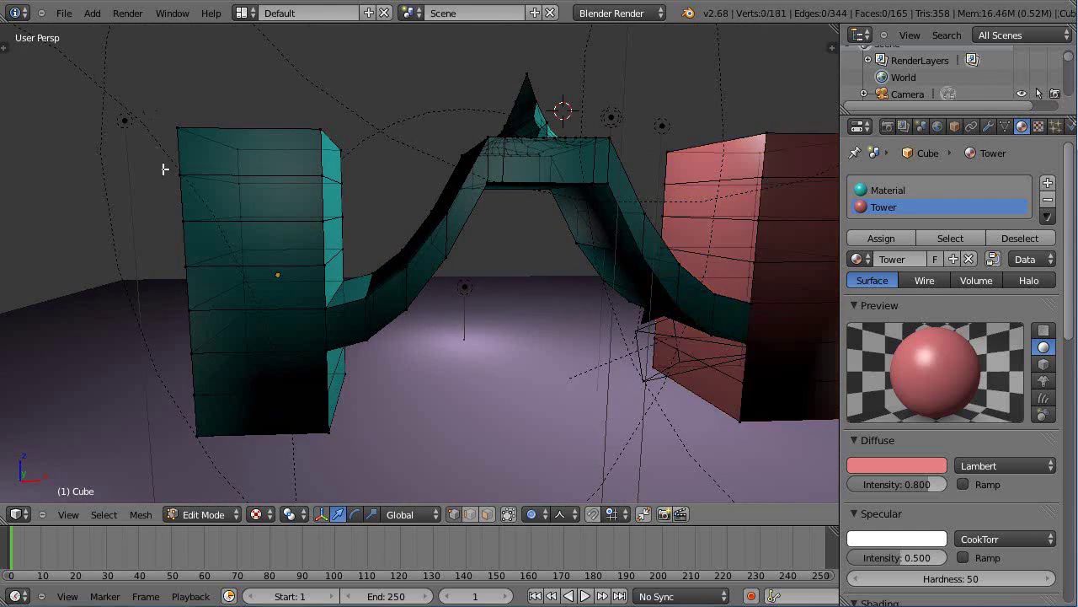
key(b)
drag(149, 95, 355, 461)
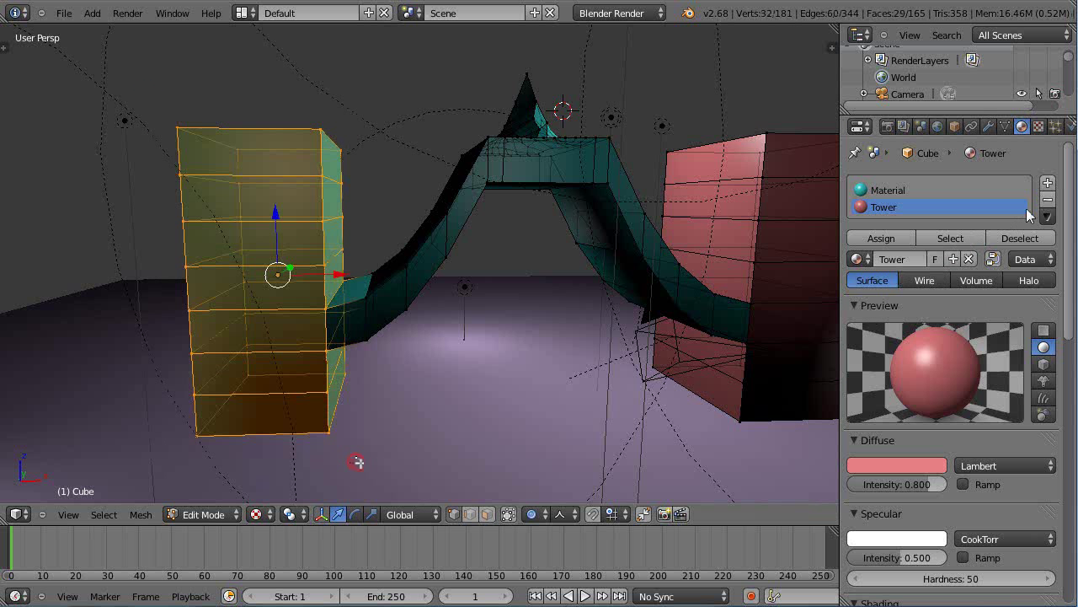
Step: Create a yellow material named 'Tower2', assign it to the left box, and return to Object Mode
click(1047, 182)
click(935, 270)
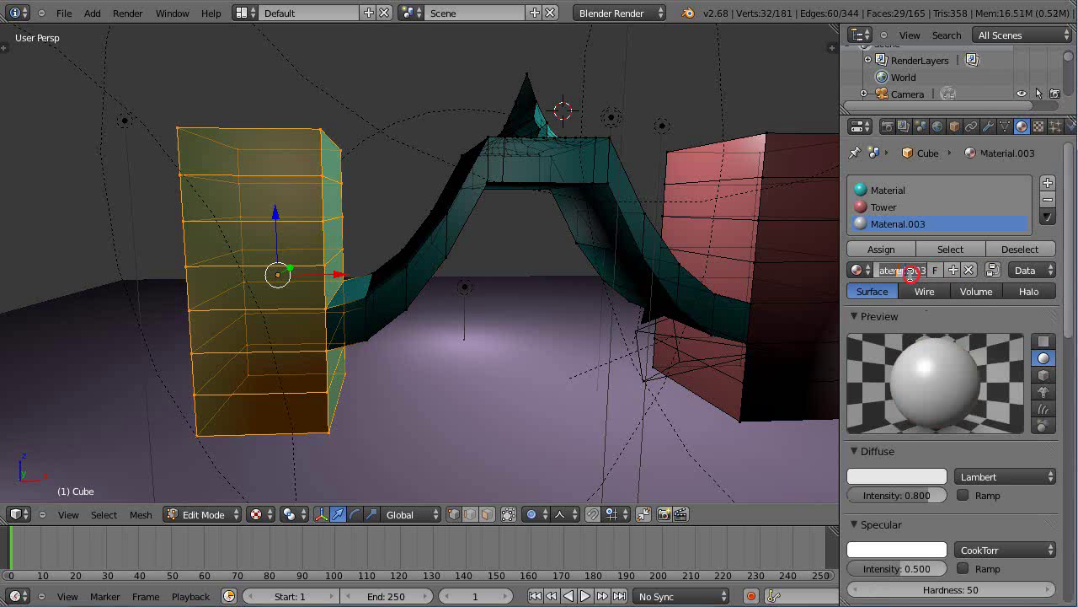
text(Tower2)
key(Return)
click(891, 477)
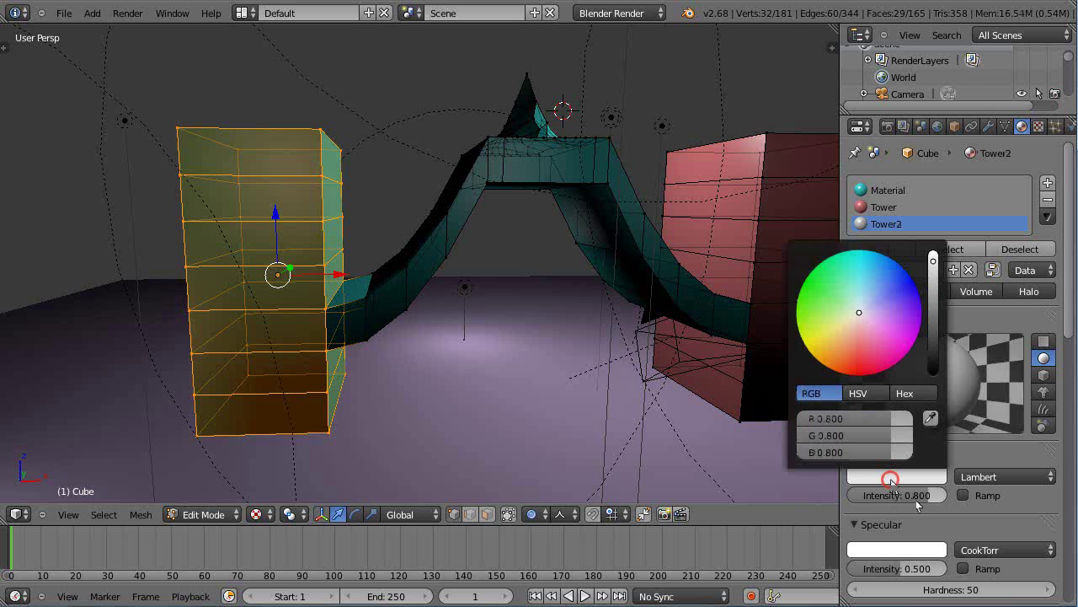
click(863, 353)
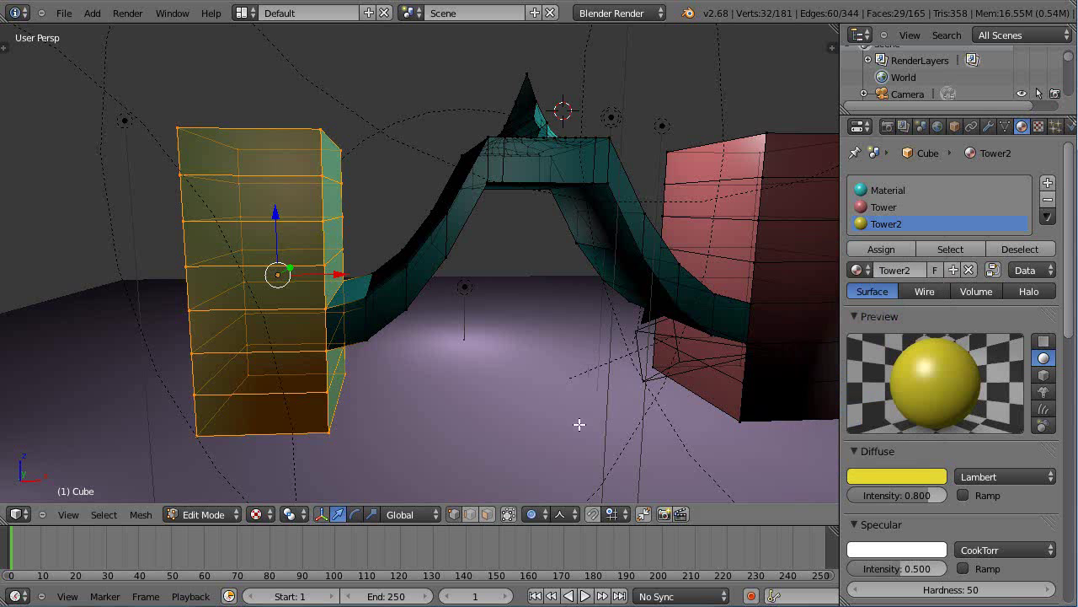
click(882, 249)
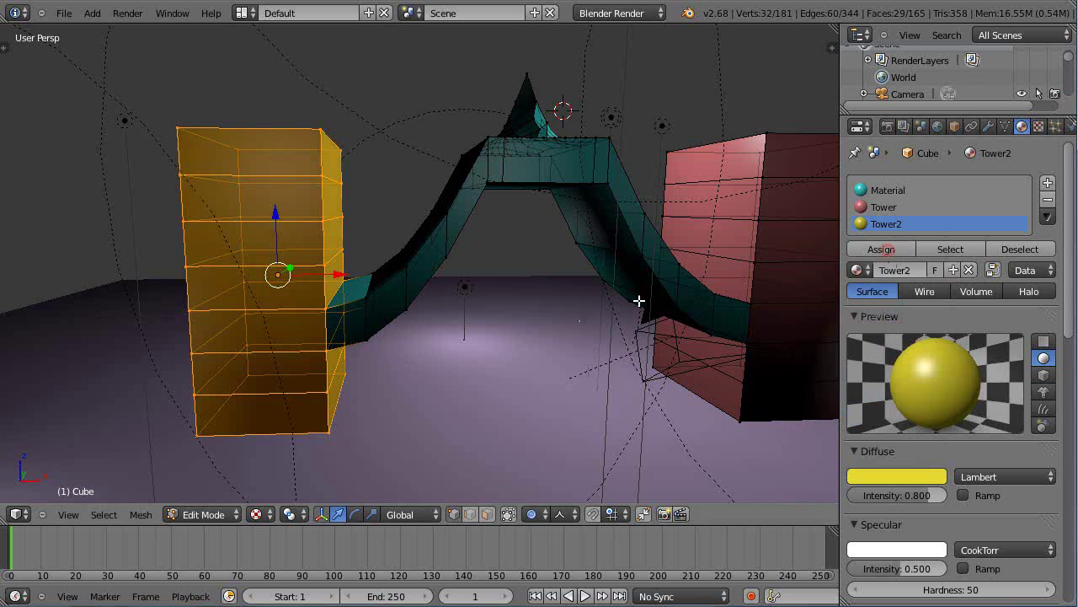
key(Tab)
Step: In Edit Mode, select all faces using the Tower and Tower2 materials
scroll(578, 323, down, 3)
middle_drag(578, 323, 552, 327)
key(Tab)
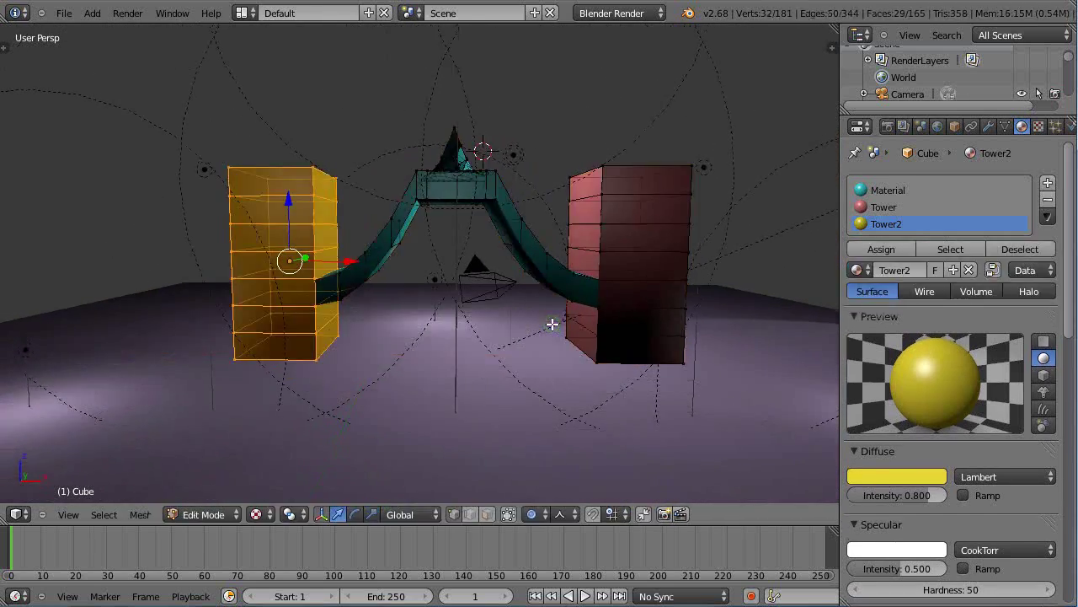
key(a)
scroll(560, 324, up, 1)
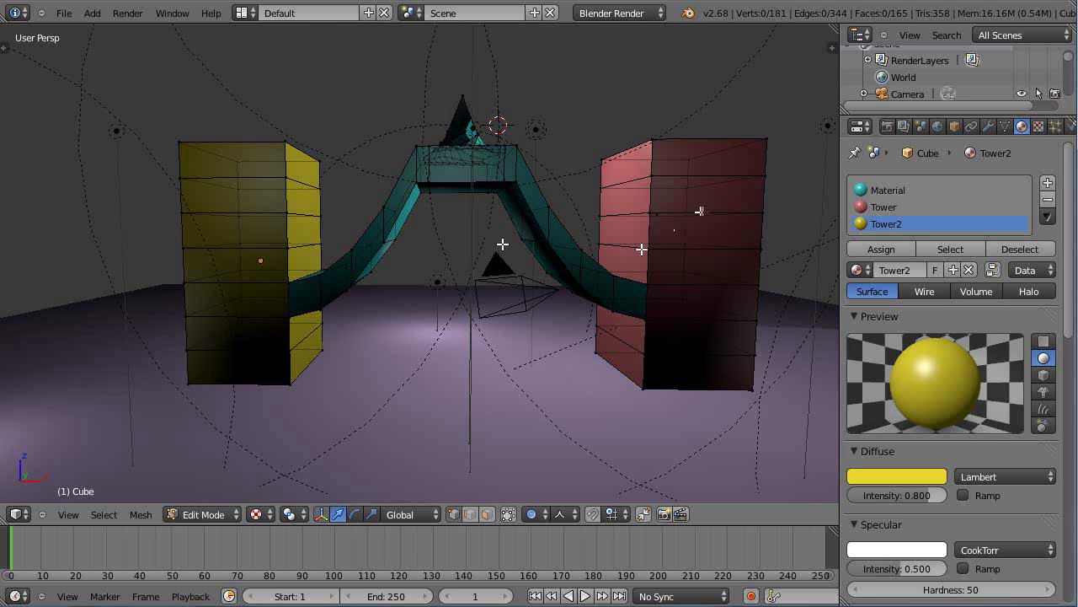
click(883, 206)
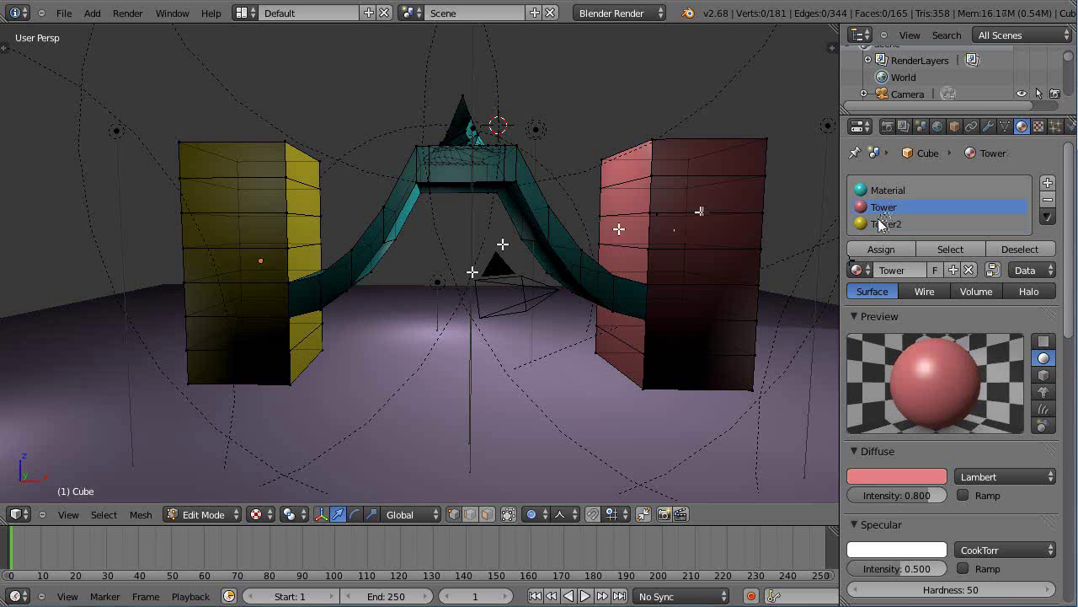
click(953, 249)
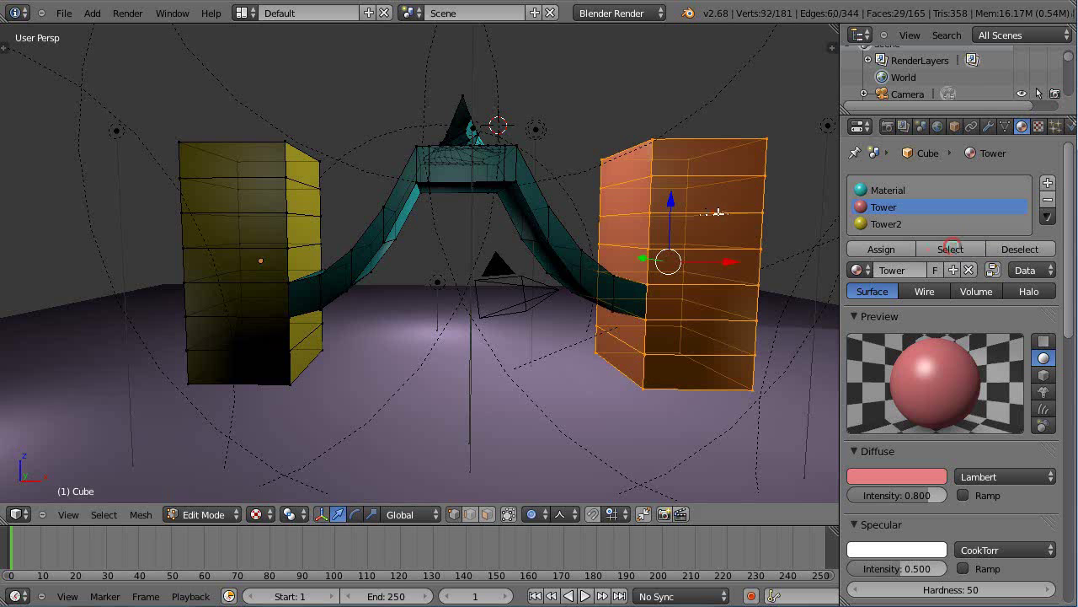
click(886, 223)
click(953, 248)
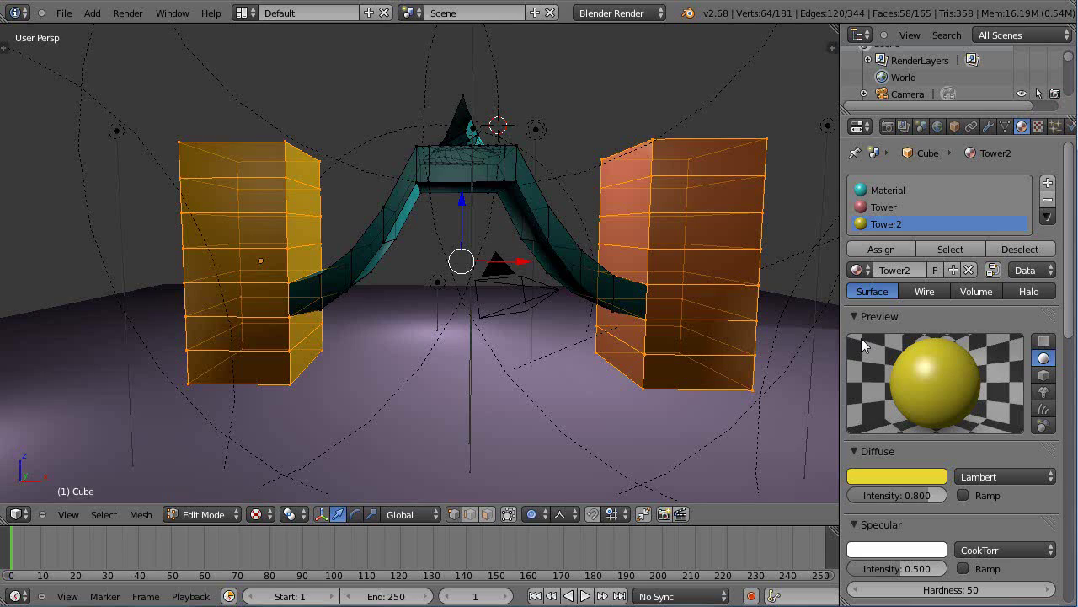
Step: Invert the selection so only the bridge faces are selected
key(ctrl+i)
mouse_move(522, 376)
middle_down()
mouse_move(554, 416)
mouse_move(452, 379)
mouse_move(489, 371)
mouse_move(498, 390)
mouse_move(582, 380)
mouse_move(514, 363)
mouse_move(515, 379)
mouse_move(525, 376)
mouse_move(443, 386)
mouse_move(624, 369)
mouse_move(545, 353)
mouse_move(450, 379)
mouse_move(379, 376)
mouse_move(479, 385)
mouse_move(496, 371)
mouse_move(494, 330)
mouse_move(505, 337)
mouse_move(540, 321)
middle_up()
scroll(526, 370, down, 3)
scroll(525, 370, up, 3)
scroll(529, 366, down, 4)
scroll(609, 361, up, 3)
scroll(610, 362, down, 2)
Step: Add a Bevel modifier (width 0.1, 1 segment) to the Cube and orbit to inspect the edges
key(Tab)
click(988, 126)
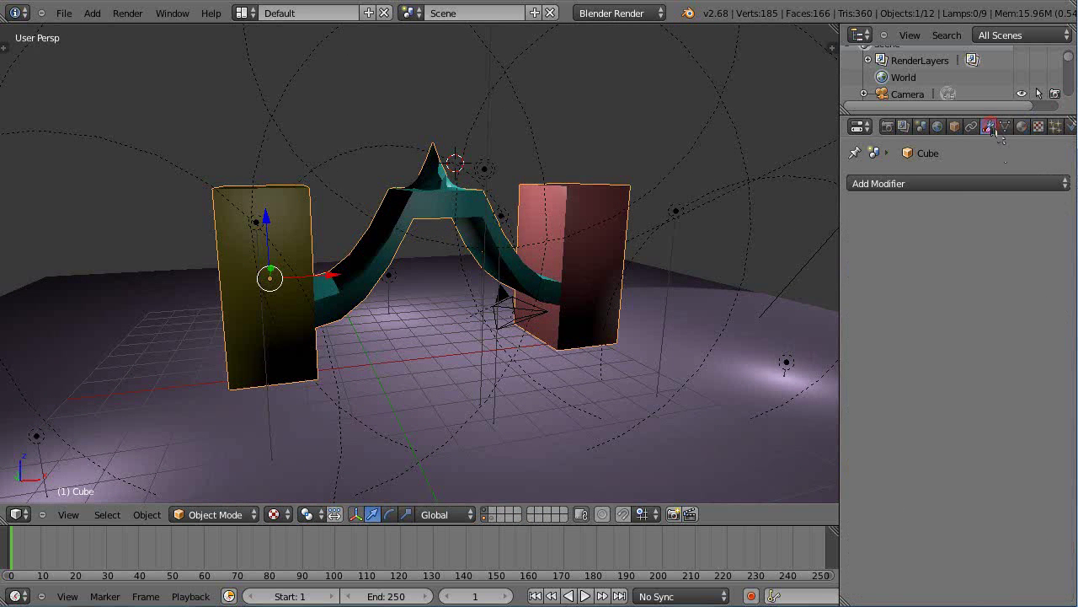
click(888, 187)
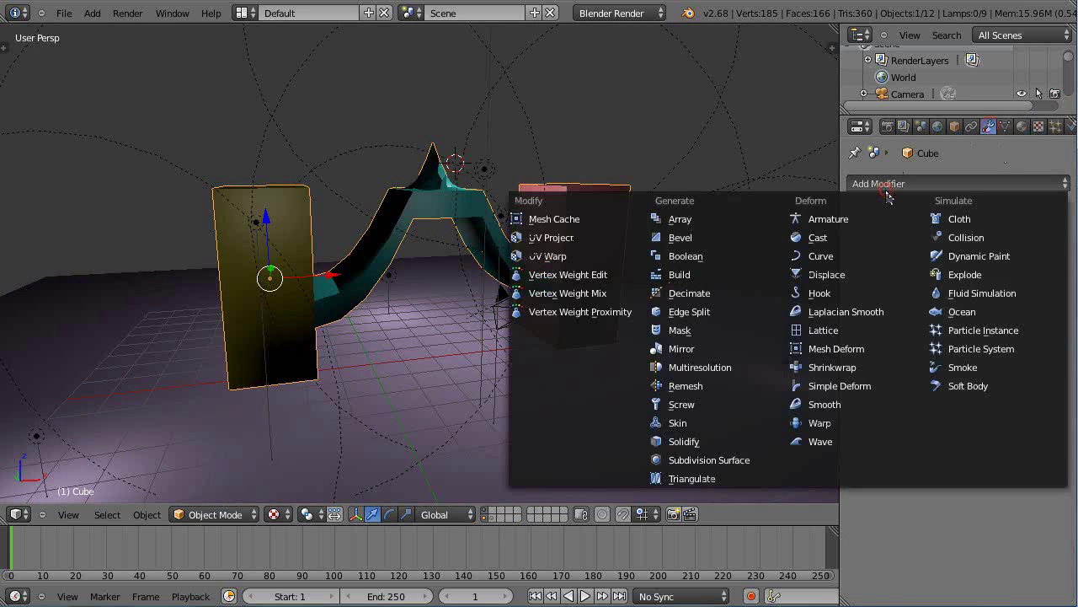
click(697, 243)
scroll(569, 285, up, 4)
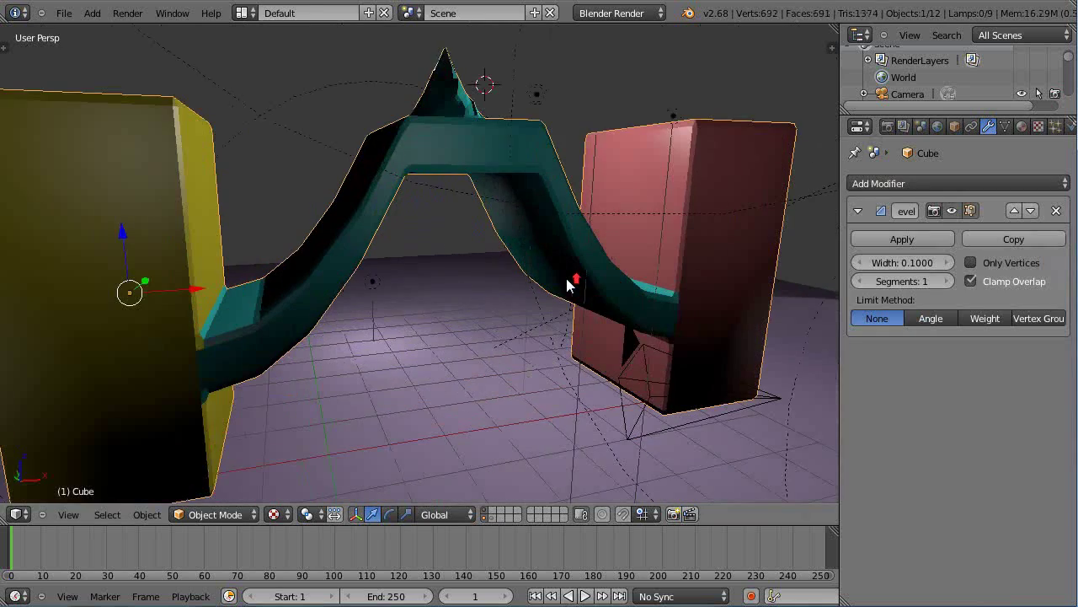
middle_drag(570, 281, 512, 183)
middle_drag(540, 352, 530, 274)
scroll(529, 279, down, 4)
scroll(511, 295, up, 3)
scroll(510, 294, down, 4)
scroll(529, 277, up, 2)
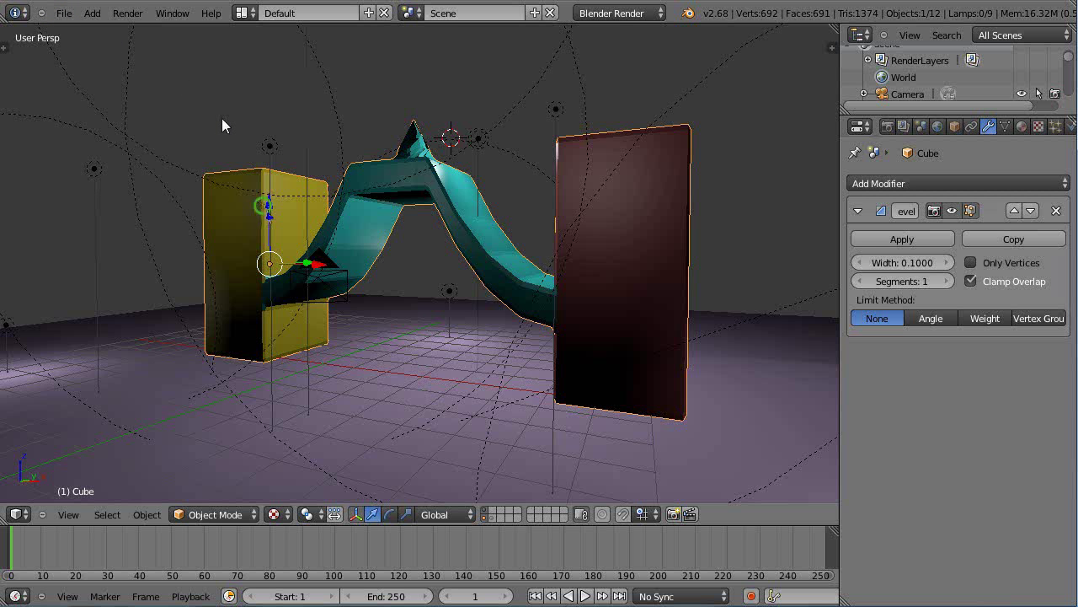
Step: Open the barbecue grill .blend file and look around the model
middle_drag(222, 118, 272, 244)
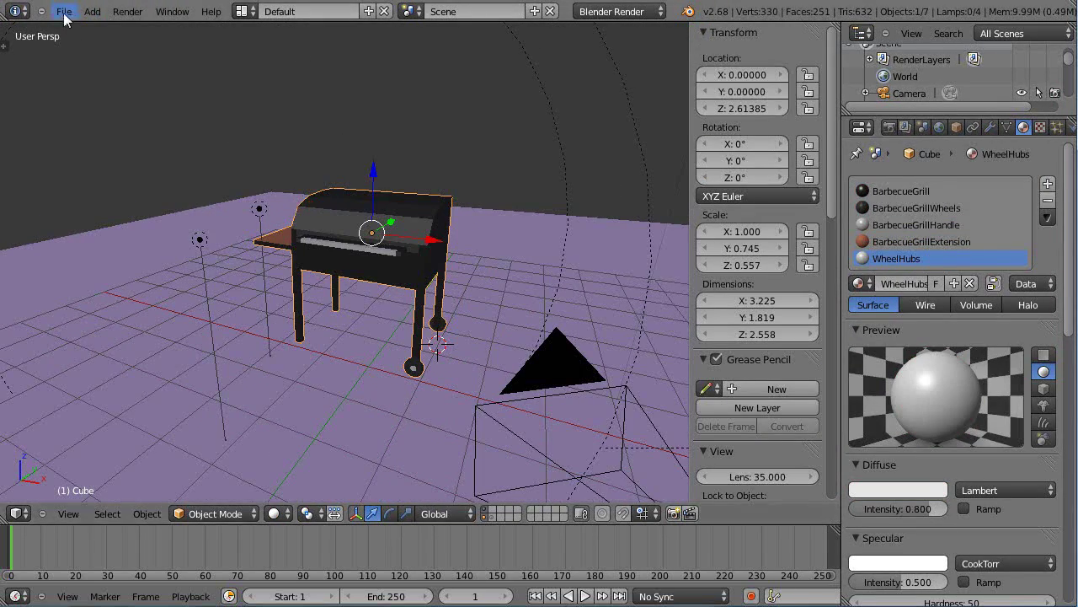
click(64, 11)
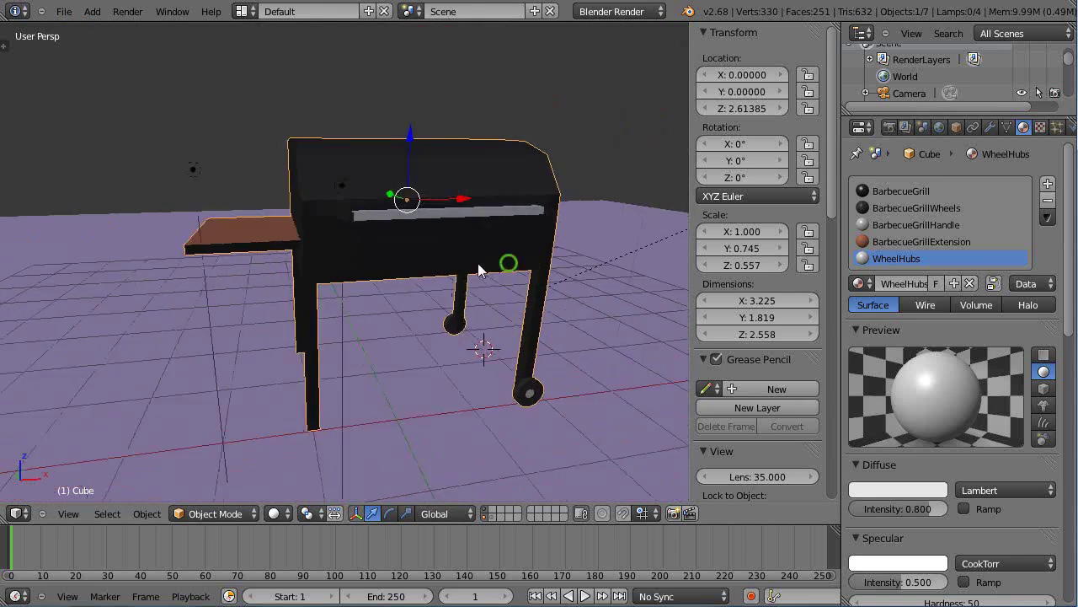
scroll(458, 261, down, 3)
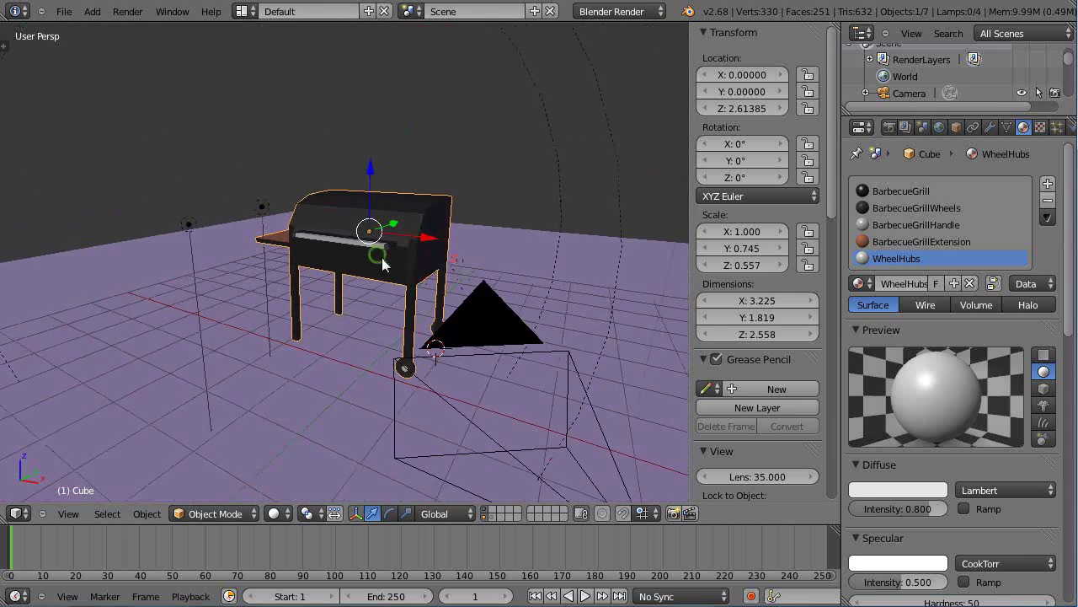
scroll(386, 263, up, 1)
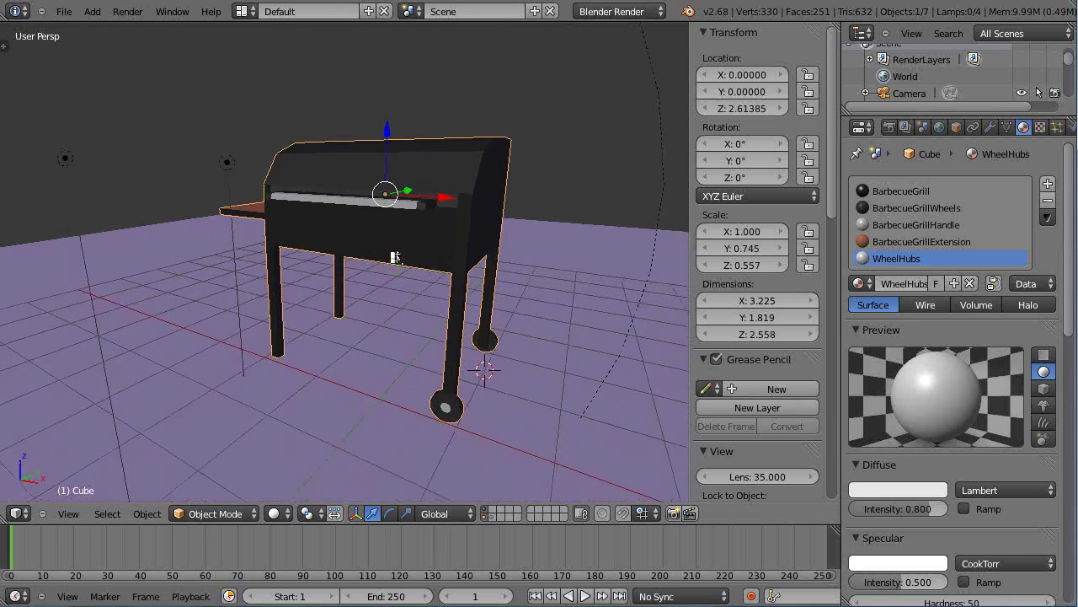